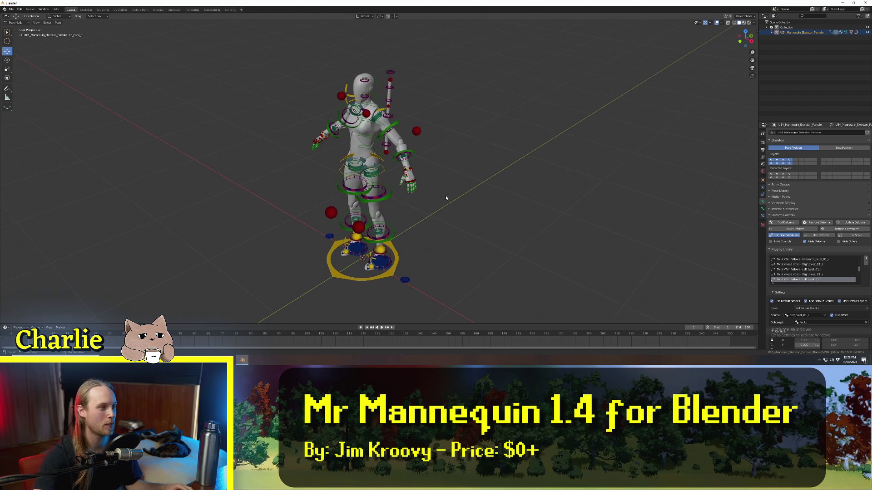
{"action": "scroll", "coordinate": [446, 196], "scroll_direction": "up", "scroll_amount": 3}
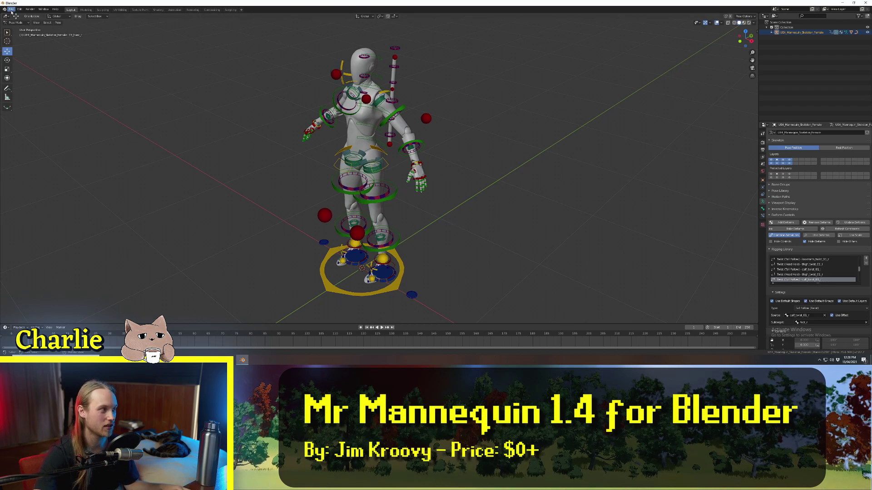
{"action": "middle_click_drag", "start_coordinate": [591, 206], "coordinate": [591, 195]}
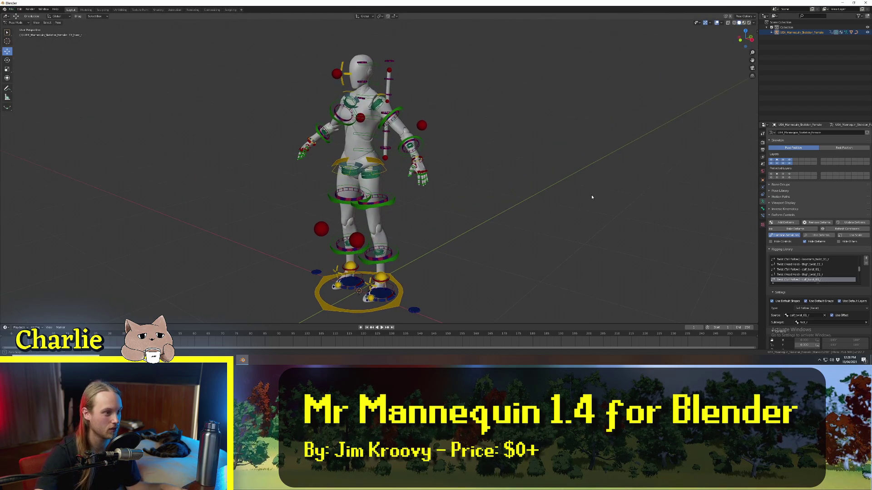
{"action": "middle_click_drag", "start_coordinate": [541, 185], "coordinate": [512, 174], "text": "shift"}
{"action": "scroll", "coordinate": [510, 173], "scroll_direction": "down", "scroll_amount": 1}
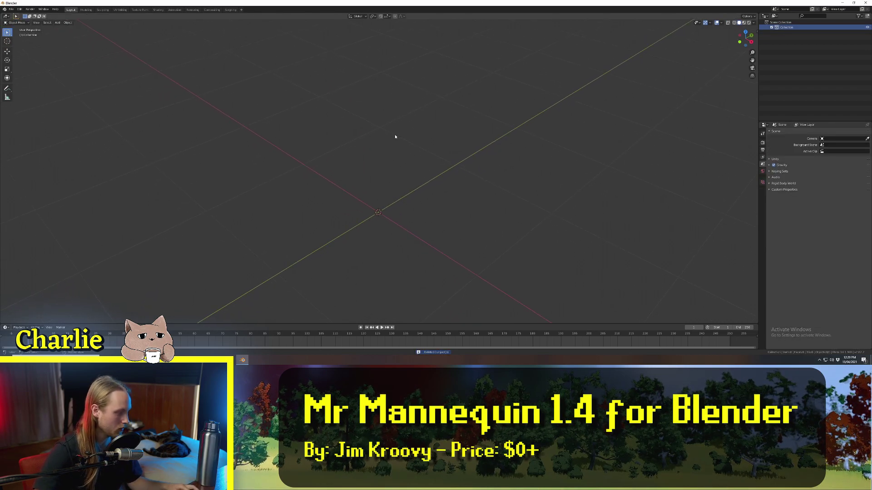
Add the Mr Mannequins template with the Epic female mannequin to the empty scene.
{"action": "key", "text": "shift+a"}
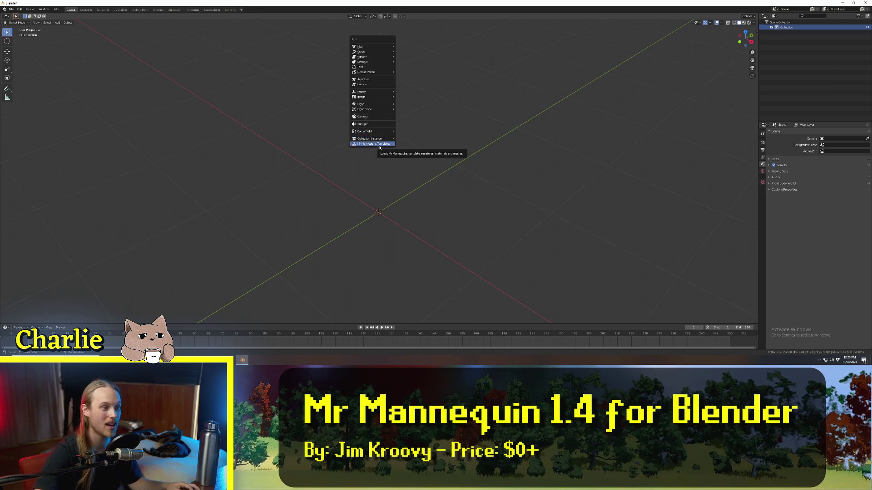
{"action": "left_click", "coordinate": [349, 143]}
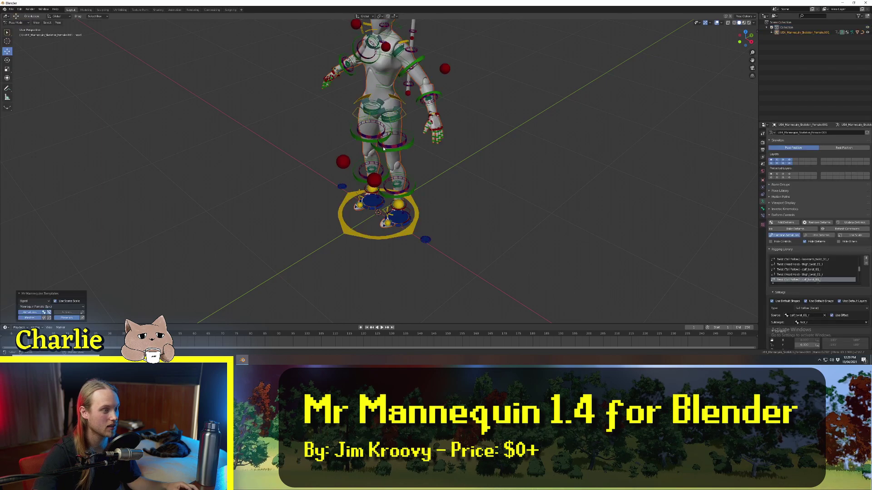
{"action": "middle_click_drag", "start_coordinate": [289, 170], "coordinate": [381, 143]}
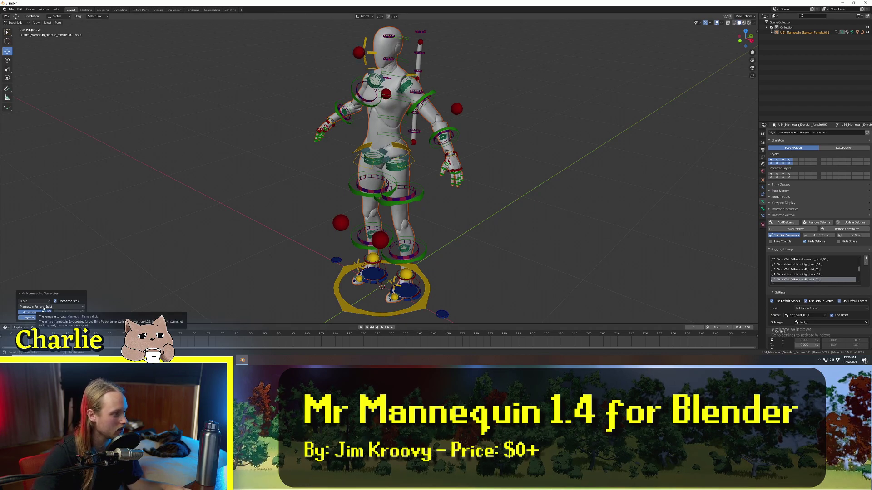
Examine the mannequin's rig controls around the torso, arms, legs and feet from several angles.
{"action": "scroll", "coordinate": [385, 159], "scroll_direction": "up", "scroll_amount": 2}
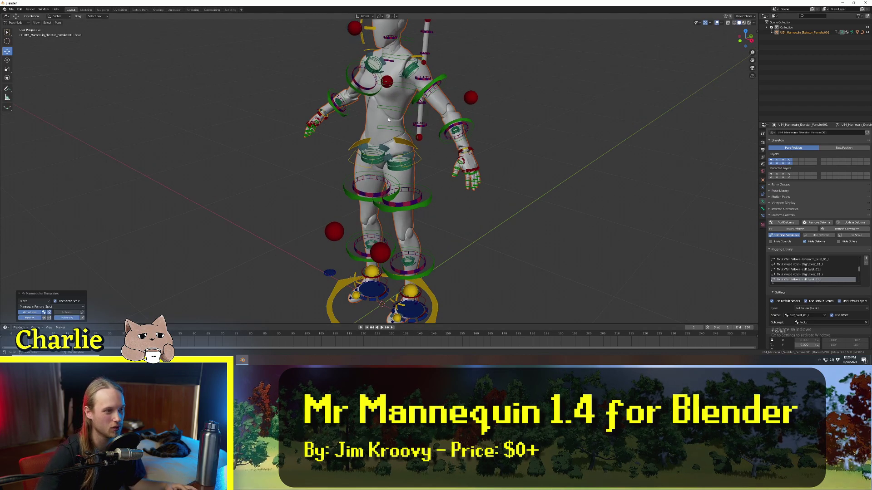
{"action": "scroll", "coordinate": [385, 115], "scroll_direction": "up", "scroll_amount": 5}
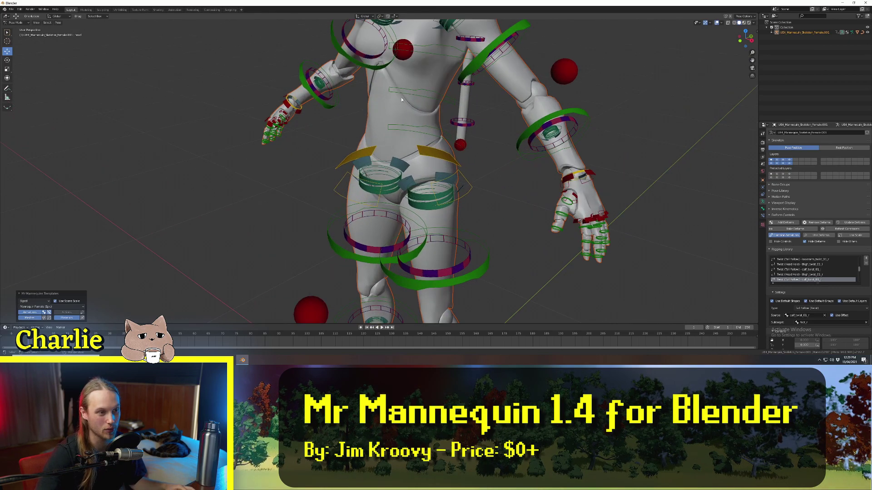
{"action": "middle_click_drag", "start_coordinate": [428, 93], "coordinate": [443, 163]}
{"action": "scroll", "coordinate": [443, 163], "scroll_direction": "down", "scroll_amount": 4}
{"action": "middle_click_drag", "start_coordinate": [389, 170], "coordinate": [334, 173]}
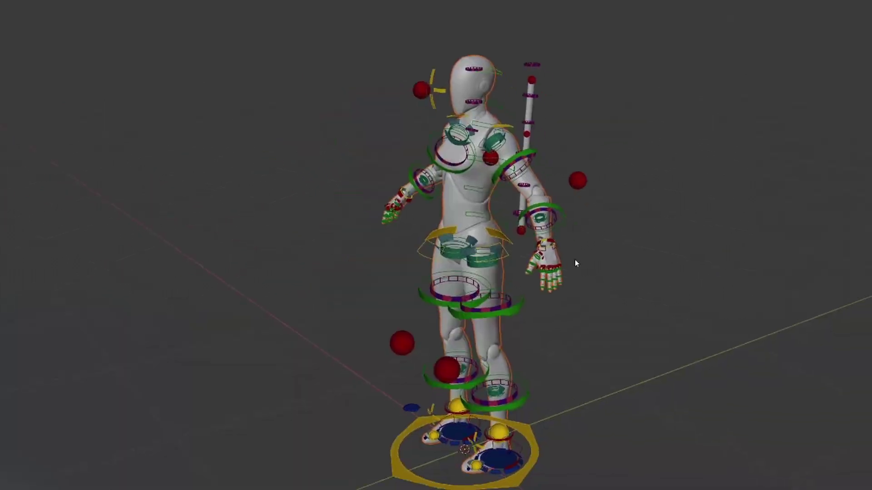
{"action": "mouse_move", "coordinate": [562, 258]}
{"action": "middle_mouse_down"}
{"action": "mouse_move", "coordinate": [584, 249]}
{"action": "mouse_move", "coordinate": [549, 256]}
{"action": "middle_mouse_up"}
{"action": "scroll", "coordinate": [549, 256], "scroll_direction": "up", "scroll_amount": 4}
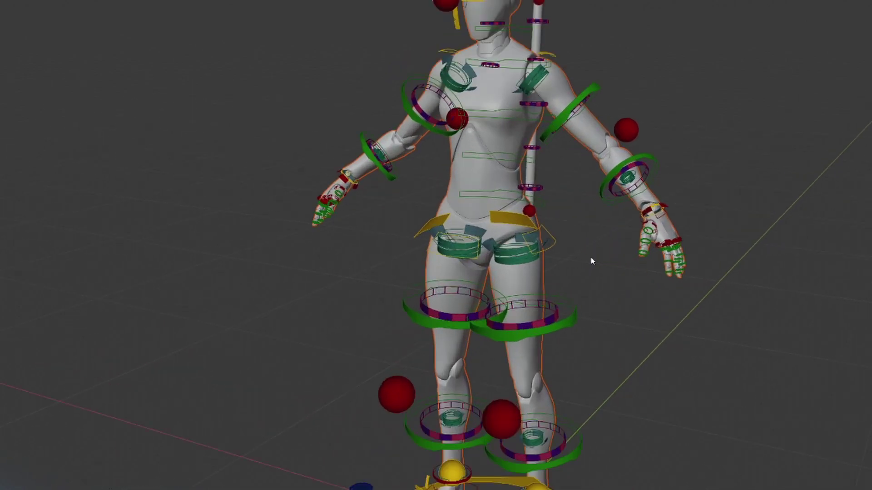
{"action": "scroll", "coordinate": [581, 303], "scroll_direction": "down", "scroll_amount": 2}
{"action": "middle_click_drag", "start_coordinate": [650, 313], "coordinate": [639, 324]}
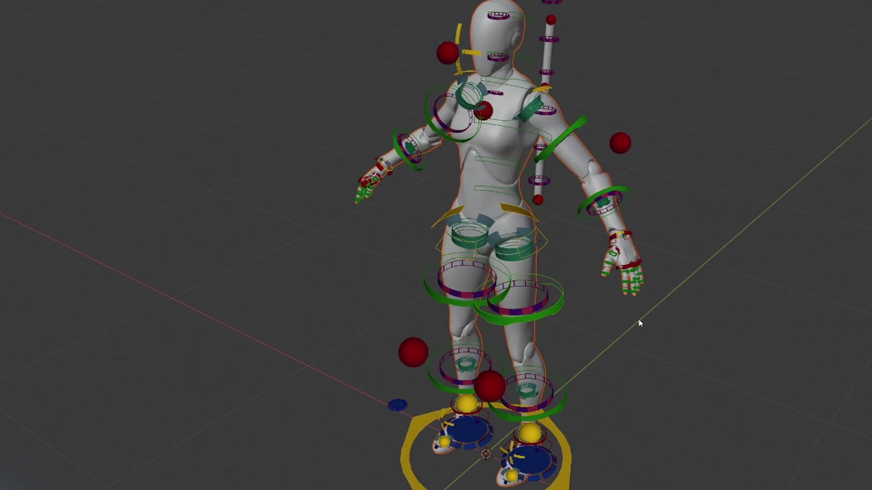
{"action": "middle_click_drag", "start_coordinate": [542, 93], "coordinate": [590, 179]}
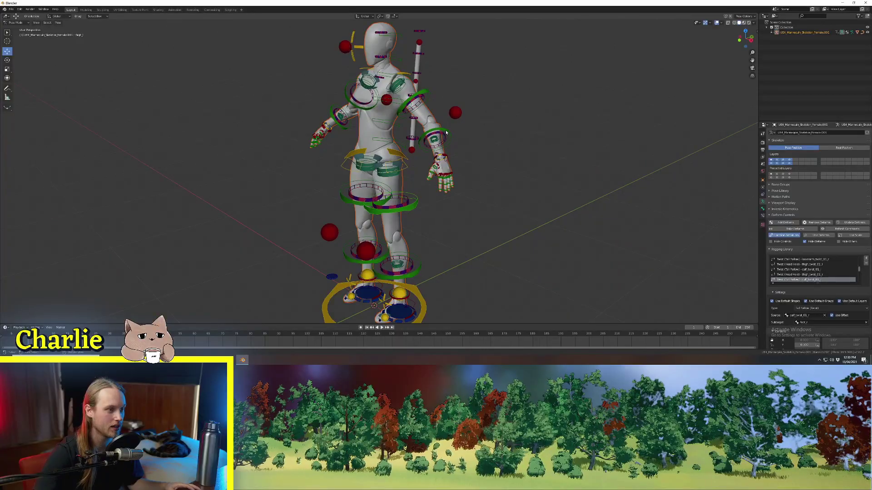
Try out the ring control at the mannequin's left forearm.
{"action": "left_click", "coordinate": [446, 130]}
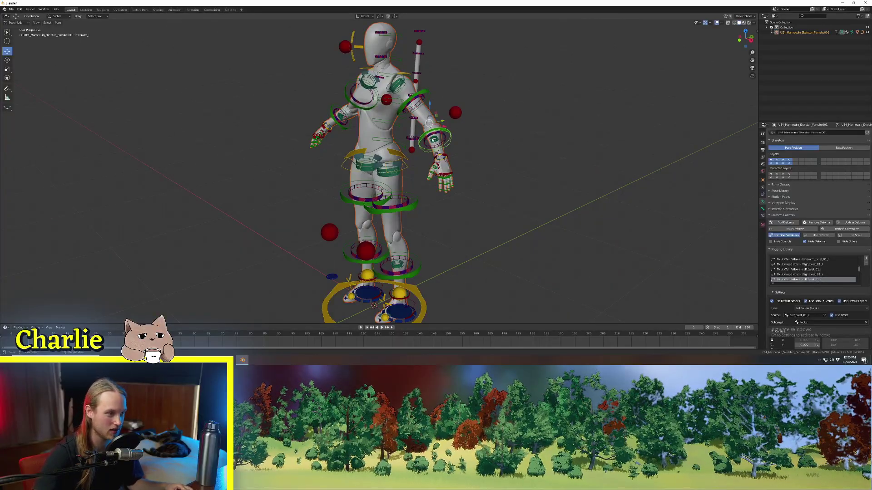
{"action": "key", "text": "ctrl+z"}
{"action": "scroll", "coordinate": [480, 137], "scroll_direction": "up", "scroll_amount": 2}
{"action": "scroll", "coordinate": [503, 142], "scroll_direction": "down", "scroll_amount": 2}
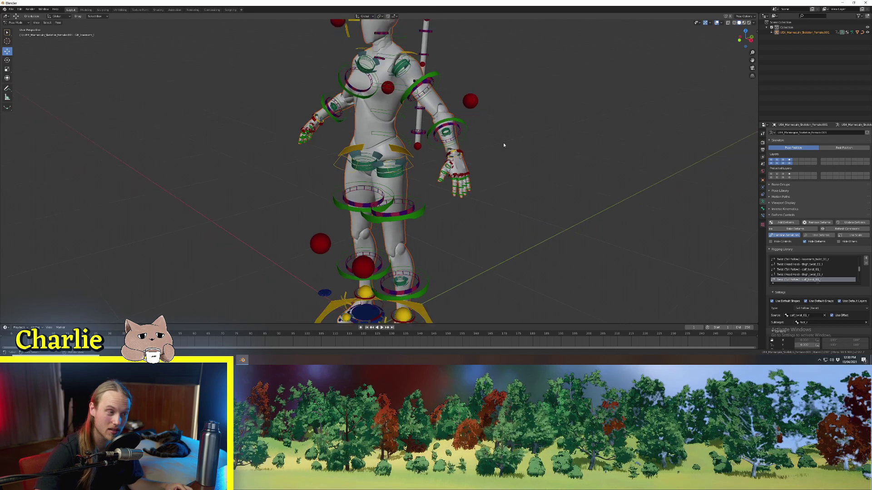
Limit the armature's visible bone layers to the second and third layers of the upper row.
{"action": "middle_click_drag", "start_coordinate": [503, 139], "coordinate": [605, 160], "text": "shift"}
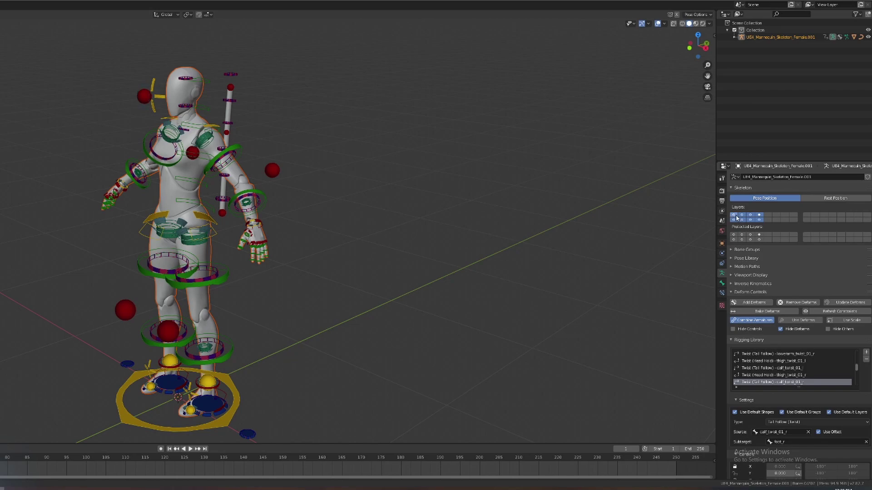
{"action": "left_click", "coordinate": [760, 215]}
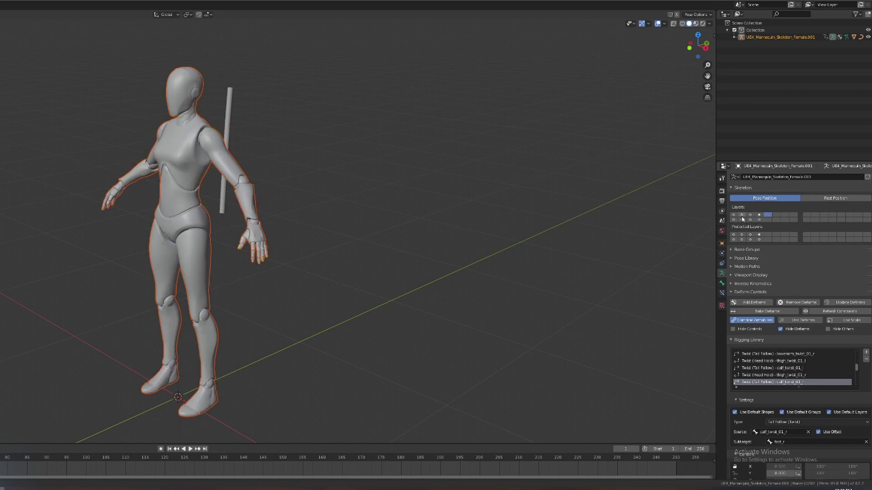
{"action": "left_click", "coordinate": [742, 216]}
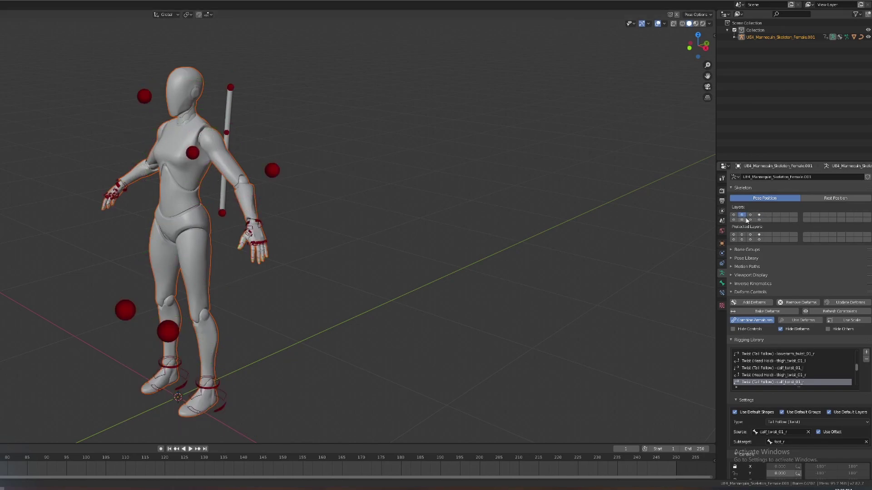
{"action": "left_click", "coordinate": [759, 220], "text": "shift"}
{"action": "left_click", "coordinate": [751, 215], "text": "shift"}
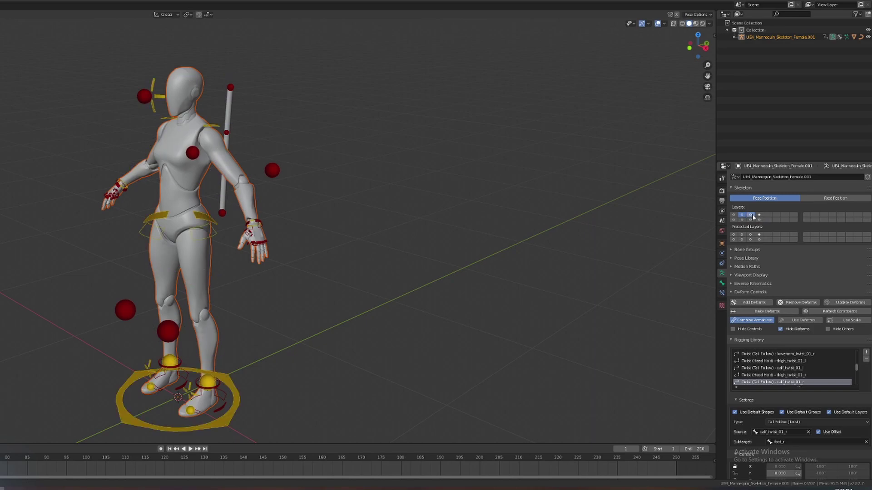
{"action": "middle_click_drag", "start_coordinate": [296, 245], "coordinate": [238, 290]}
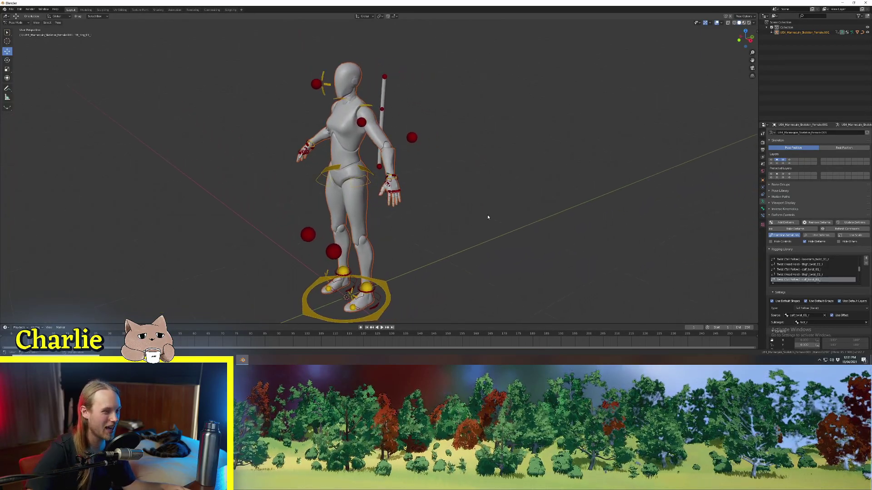
{"action": "middle_click_drag", "start_coordinate": [487, 217], "coordinate": [450, 207]}
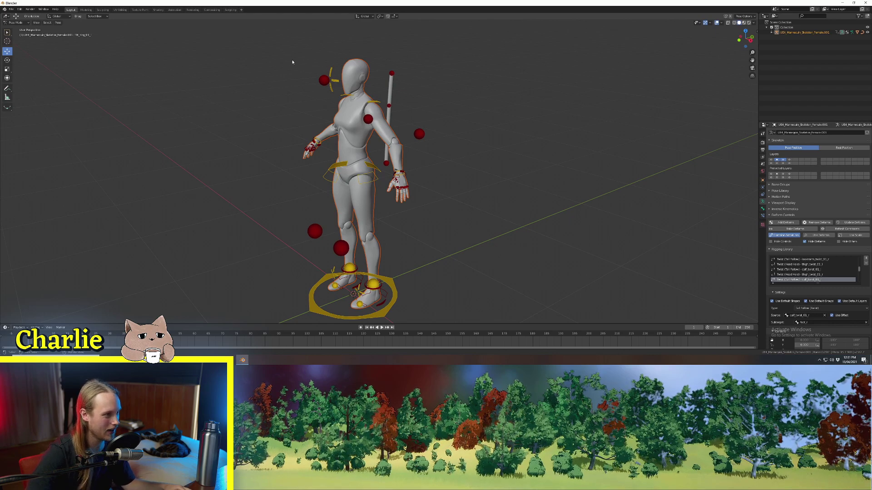
Try moving the spherical look-at target in front of the mannequin's head and undo the move.
{"action": "middle_click_drag", "start_coordinate": [331, 86], "coordinate": [373, 134]}
{"action": "scroll", "coordinate": [391, 105], "scroll_direction": "up", "scroll_amount": 3}
{"action": "scroll", "coordinate": [391, 105], "scroll_direction": "down", "scroll_amount": 2}
{"action": "key", "text": "ctrl+z"}
{"action": "scroll", "coordinate": [409, 110], "scroll_direction": "down", "scroll_amount": 1}
{"action": "middle_click_drag", "start_coordinate": [367, 193], "coordinate": [391, 164], "text": "shift"}
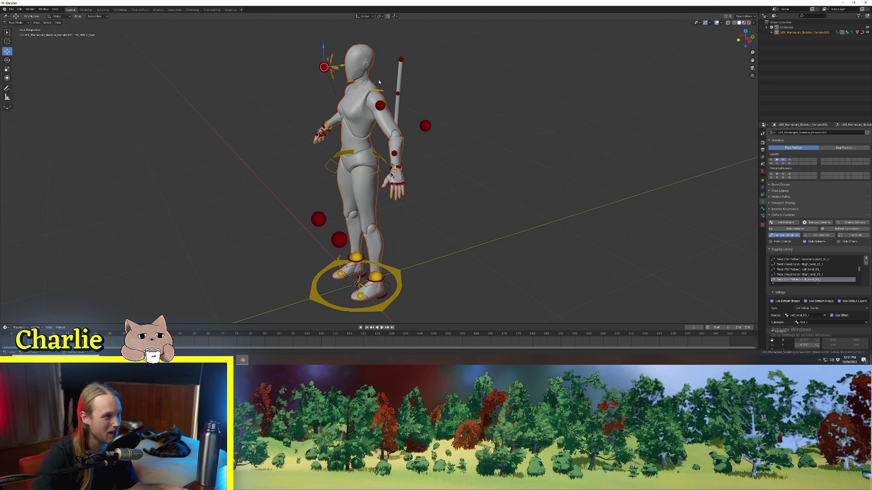
Move the head's look-at target up above the head and back in front of the face.
{"action": "middle_click_drag", "start_coordinate": [442, 94], "coordinate": [395, 119], "text": "shift"}
{"action": "scroll", "coordinate": [332, 123], "scroll_direction": "up", "scroll_amount": 2}
{"action": "middle_click_drag", "start_coordinate": [368, 194], "coordinate": [303, 89]}
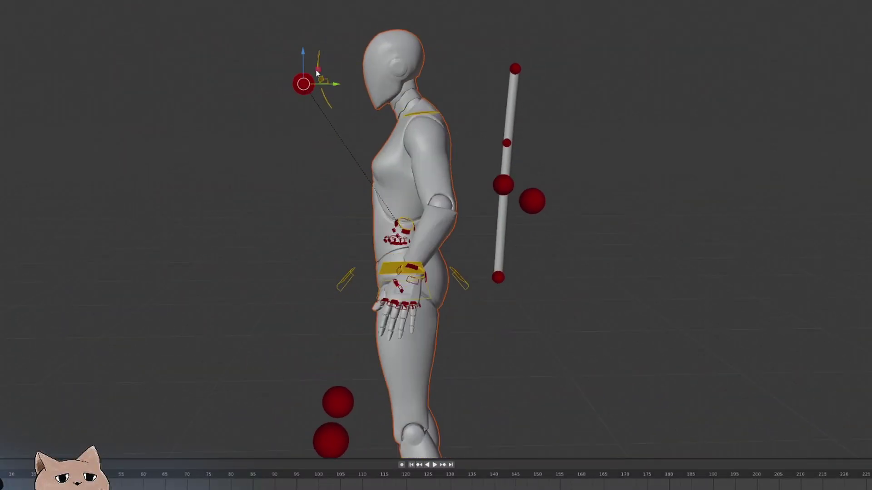
{"action": "left_click_drag", "start_coordinate": [303, 89], "coordinate": [385, 37]}
{"action": "middle_click_drag", "start_coordinate": [350, 95], "coordinate": [400, 127]}
{"action": "scroll", "coordinate": [413, 150], "scroll_direction": "up", "scroll_amount": 3}
{"action": "middle_click_drag", "start_coordinate": [387, 17], "coordinate": [380, 18]}
{"action": "scroll", "coordinate": [380, 18], "scroll_direction": "down", "scroll_amount": 1}
{"action": "left_click_drag", "start_coordinate": [385, 32], "coordinate": [305, 57]}
{"action": "middle_click_drag", "start_coordinate": [305, 56], "coordinate": [359, 95]}
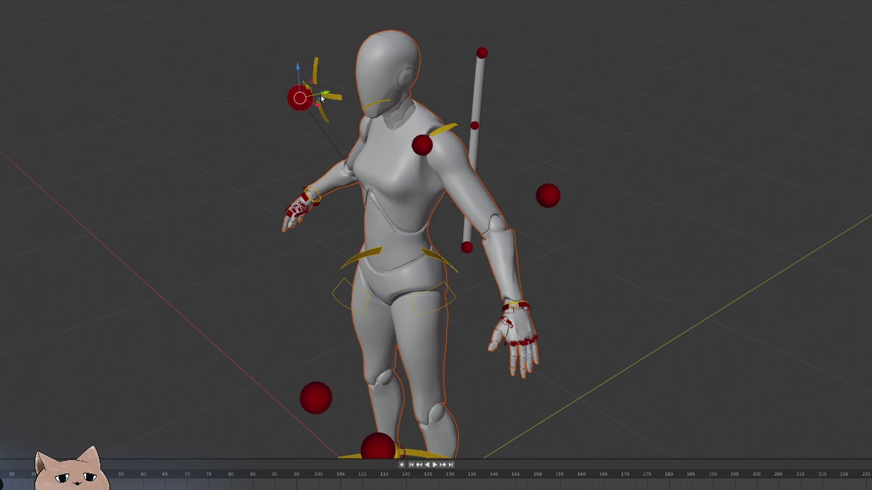
Move the look-at target sideways and rotate the mannequin's head with its head control.
{"action": "left_click_drag", "start_coordinate": [321, 95], "coordinate": [439, 106]}
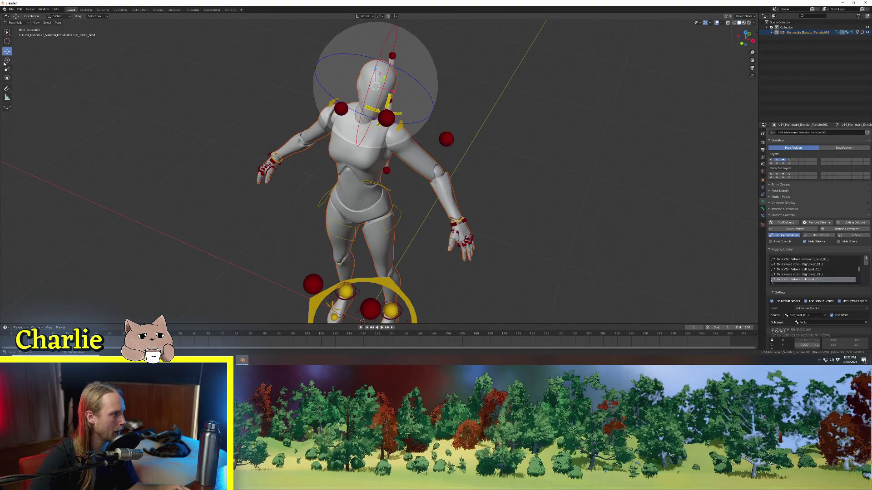
{"action": "middle_click_drag", "start_coordinate": [258, 87], "coordinate": [238, 89]}
{"action": "key", "text": "r"}
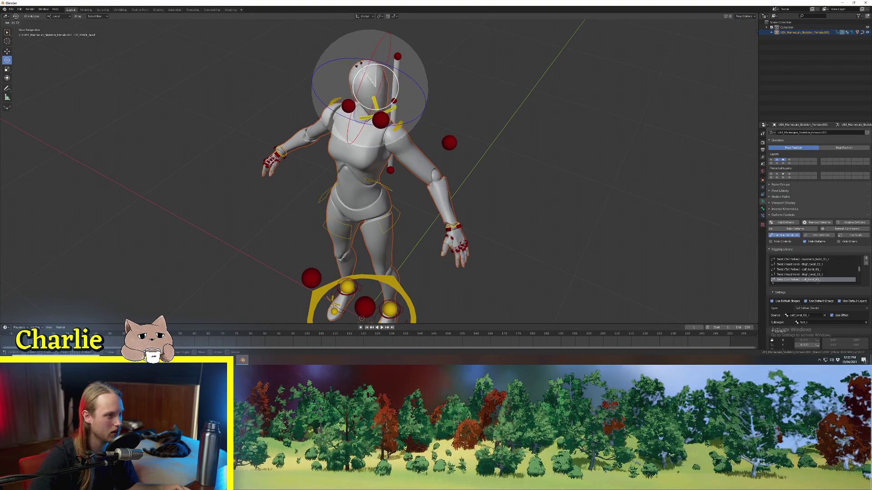
{"action": "left_click", "coordinate": [400, 89]}
{"action": "middle_click_drag", "start_coordinate": [399, 89], "coordinate": [368, 65]}
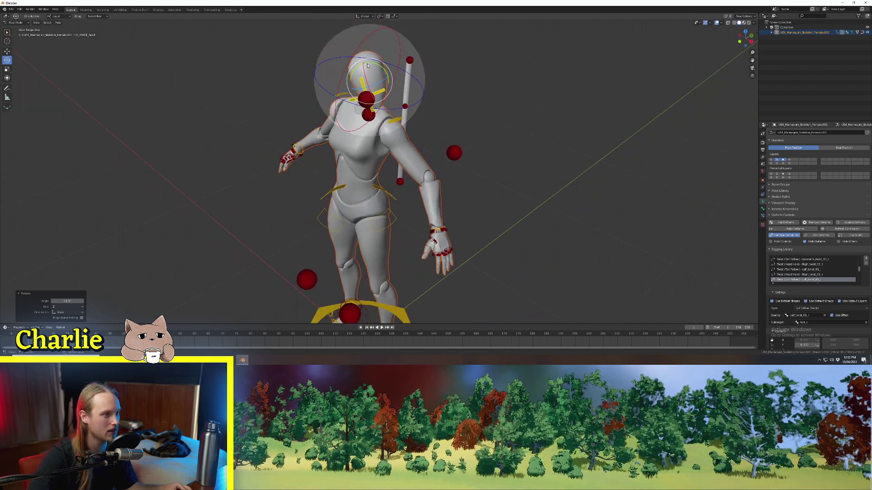
Rotate the head control freely around the neck and undo the latest head pose changes.
{"action": "left_click_drag", "start_coordinate": [367, 65], "coordinate": [518, 79]}
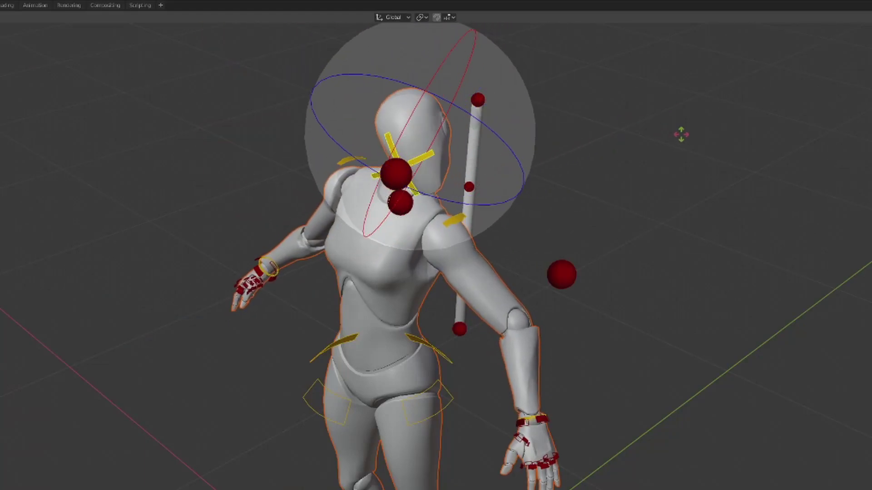
{"action": "left_click_drag", "start_coordinate": [681, 134], "coordinate": [603, 233]}
{"action": "key", "text": "ctrl+z"}
{"action": "key", "text": "ctrl+z"}
{"action": "key", "text": "ctrl+z"}
{"action": "key", "text": "ctrl+z"}
{"action": "middle_click_drag", "start_coordinate": [373, 145], "coordinate": [354, 148]}
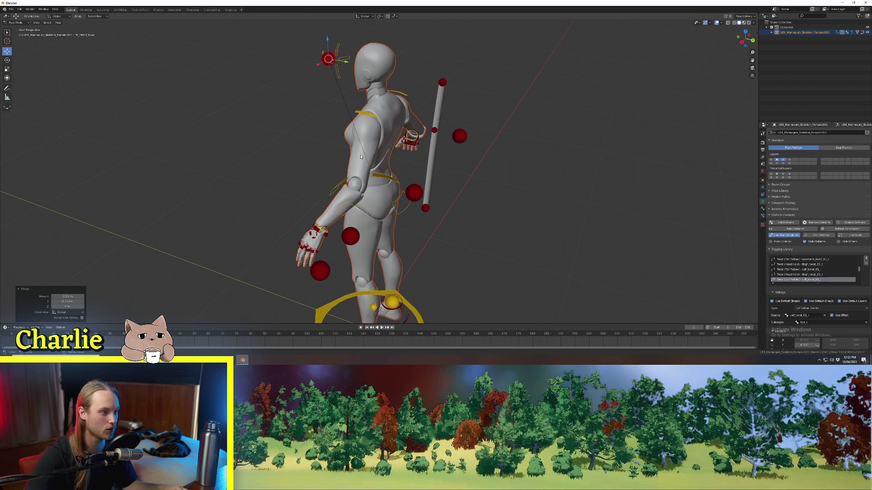
Raise the mannequin's left foot with its foot control so that the knee bends.
{"action": "middle_click_drag", "start_coordinate": [361, 157], "coordinate": [375, 141]}
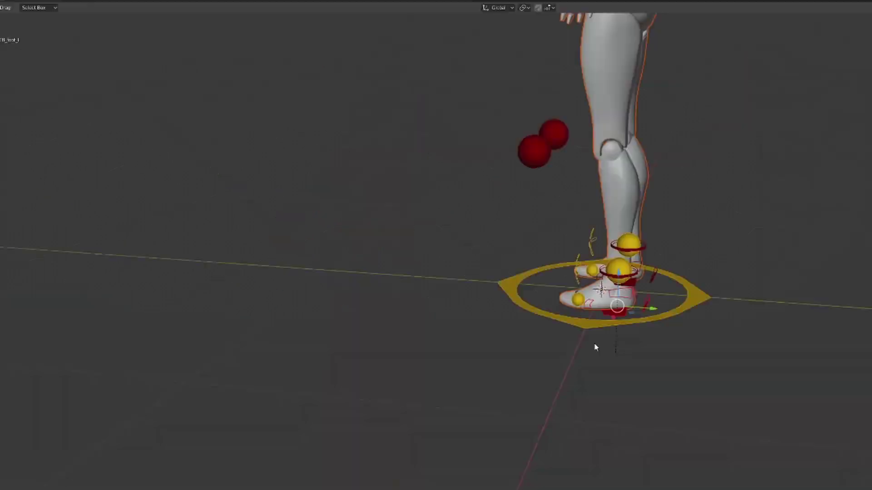
{"action": "middle_click_drag", "start_coordinate": [596, 347], "coordinate": [609, 324]}
{"action": "scroll", "coordinate": [613, 291], "scroll_direction": "down", "scroll_amount": 1}
{"action": "left_click_drag", "start_coordinate": [610, 291], "coordinate": [485, 192]}
{"action": "middle_click_drag", "start_coordinate": [485, 192], "coordinate": [535, 214]}
{"action": "middle_click_drag", "start_coordinate": [421, 181], "coordinate": [457, 178]}
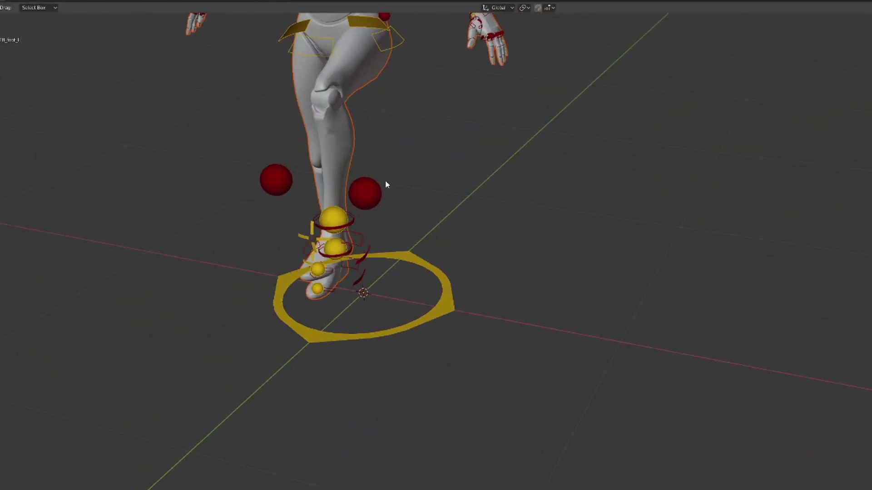
Move the left knee's spherical target to redirect the bent knee.
{"action": "left_click", "coordinate": [375, 194]}
{"action": "scroll", "coordinate": [381, 198], "scroll_direction": "down", "scroll_amount": 2}
{"action": "left_click_drag", "start_coordinate": [417, 132], "coordinate": [327, 175]}
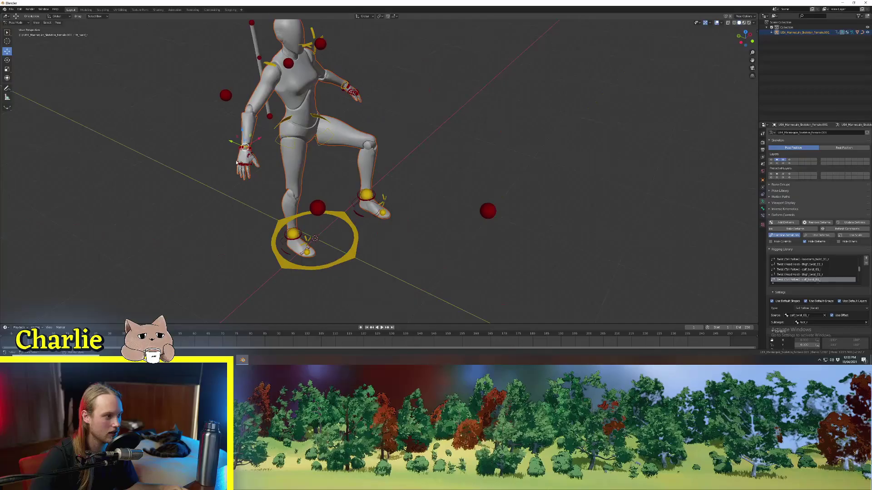
Move the right hand control up and forward to bring the hand near the raised knee.
{"action": "middle_click_drag", "start_coordinate": [236, 162], "coordinate": [295, 143], "text": "shift"}
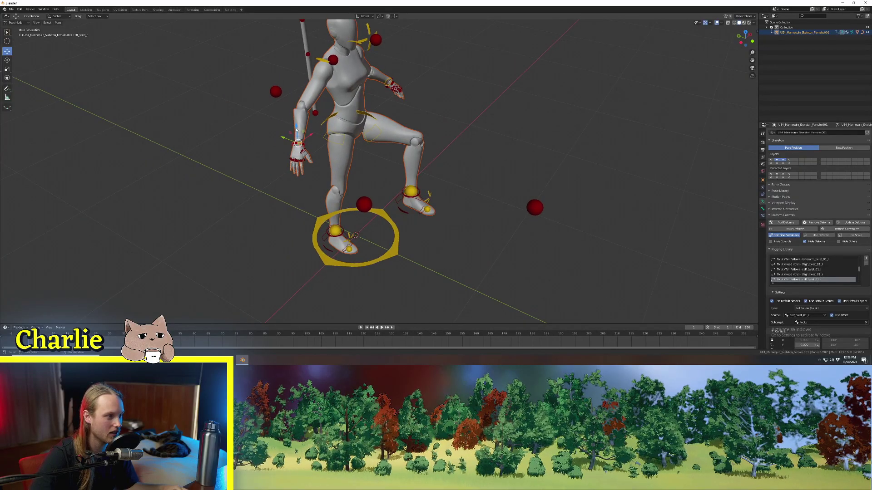
{"action": "left_click_drag", "start_coordinate": [296, 130], "coordinate": [295, 110]}
{"action": "middle_click_drag", "start_coordinate": [296, 145], "coordinate": [346, 142]}
{"action": "left_click_drag", "start_coordinate": [378, 123], "coordinate": [399, 127]}
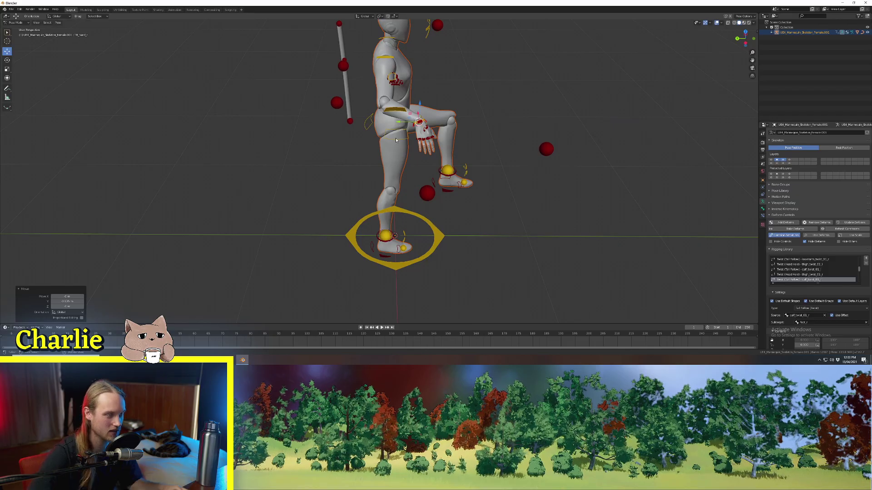
{"action": "middle_click_drag", "start_coordinate": [396, 141], "coordinate": [363, 171], "text": "shift"}
{"action": "scroll", "coordinate": [363, 172], "scroll_direction": "up", "scroll_amount": 1}
{"action": "left_click_drag", "start_coordinate": [383, 126], "coordinate": [383, 119]}
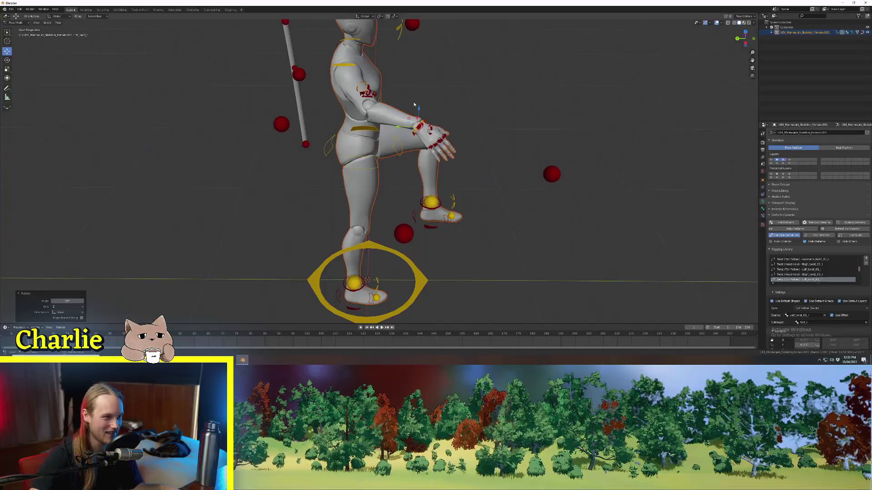
Rotate the right hand control to adjust the hand's angle at the wrist.
{"action": "mouse_move", "coordinate": [502, 108]}
{"action": "middle_mouse_down"}
{"action": "mouse_move", "coordinate": [446, 113]}
{"action": "mouse_move", "coordinate": [508, 111]}
{"action": "mouse_move", "coordinate": [502, 102]}
{"action": "middle_mouse_up"}
{"action": "key", "text": "r"}
{"action": "left_click", "coordinate": [527, 94]}
{"action": "scroll", "coordinate": [391, 152], "scroll_direction": "up", "scroll_amount": 4}
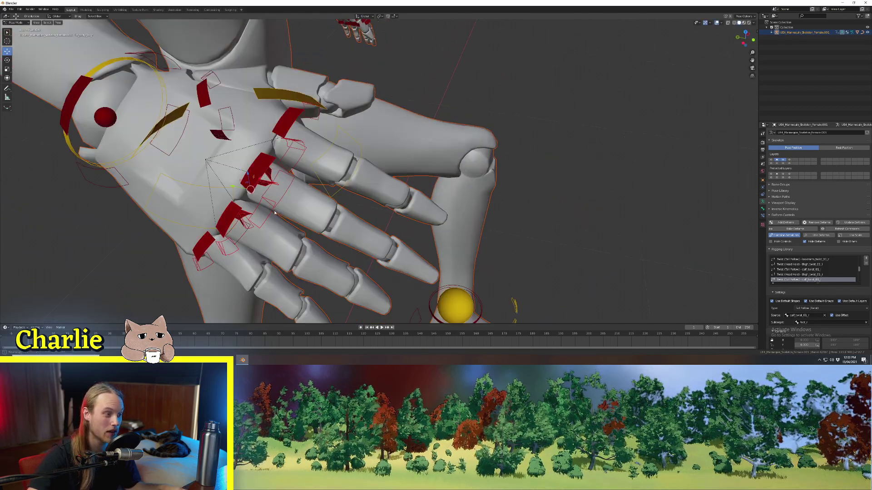
Set the transform orientation to Local and rotate the right hand's finger control to curl the fingers into the palm.
{"action": "middle_click_drag", "start_coordinate": [275, 213], "coordinate": [343, 164]}
{"action": "scroll", "coordinate": [261, 210], "scroll_direction": "down", "scroll_amount": 2}
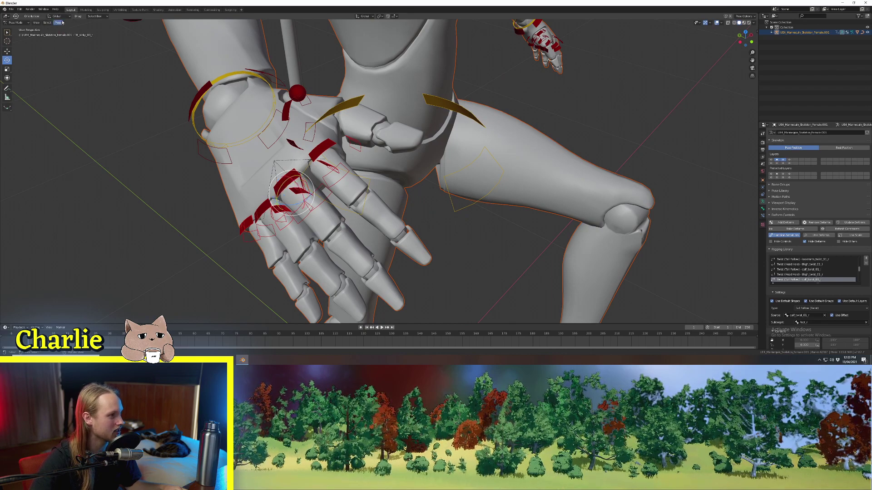
{"action": "left_click", "coordinate": [55, 16]}
{"action": "left_click", "coordinate": [59, 36]}
{"action": "middle_click_drag", "start_coordinate": [352, 245], "coordinate": [363, 208], "text": "shift"}
{"action": "scroll", "coordinate": [364, 207], "scroll_direction": "down", "scroll_amount": 2}
{"action": "middle_click_drag", "start_coordinate": [356, 130], "coordinate": [377, 128]}
{"action": "scroll", "coordinate": [383, 128], "scroll_direction": "up", "scroll_amount": 3}
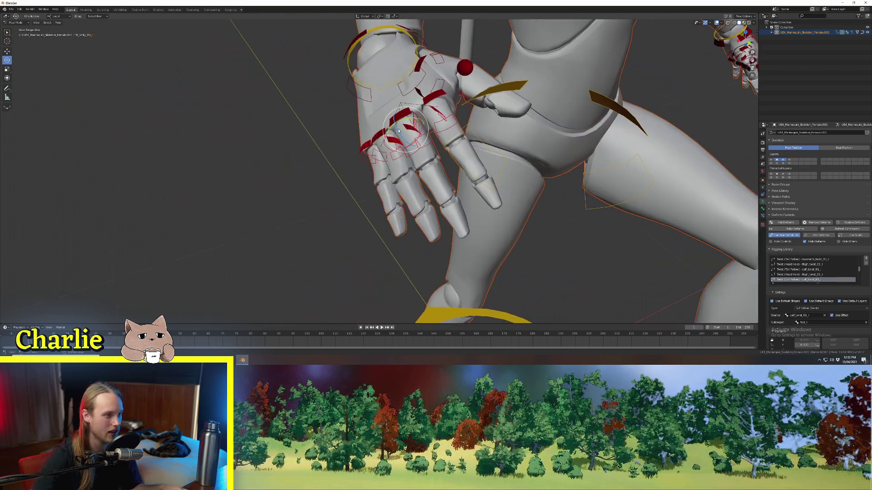
{"action": "mouse_move", "coordinate": [398, 131]}
{"action": "left_mouse_down"}
{"action": "mouse_move", "coordinate": [389, 133]}
{"action": "mouse_move", "coordinate": [395, 123]}
{"action": "left_mouse_up"}
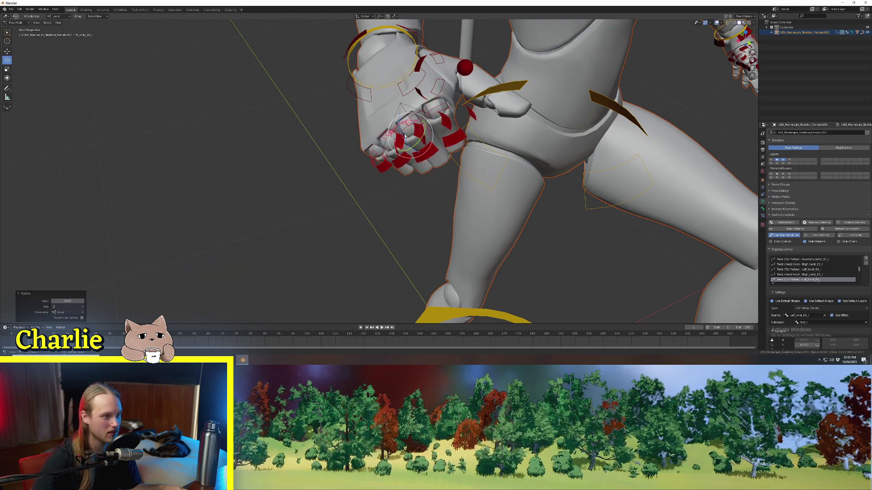
Rotate the finger control around its local axis, bending the right-hand fingers backward and bringing them down into a relaxed position.
{"action": "middle_click_drag", "start_coordinate": [463, 131], "coordinate": [247, 113]}
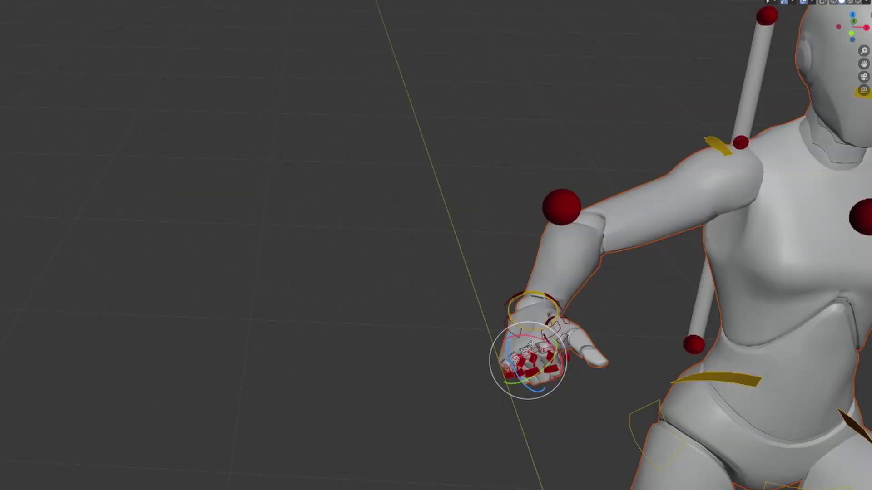
{"action": "left_click_drag", "start_coordinate": [550, 268], "coordinate": [550, 269]}
{"action": "scroll", "coordinate": [667, 431], "scroll_direction": "up", "scroll_amount": 3}
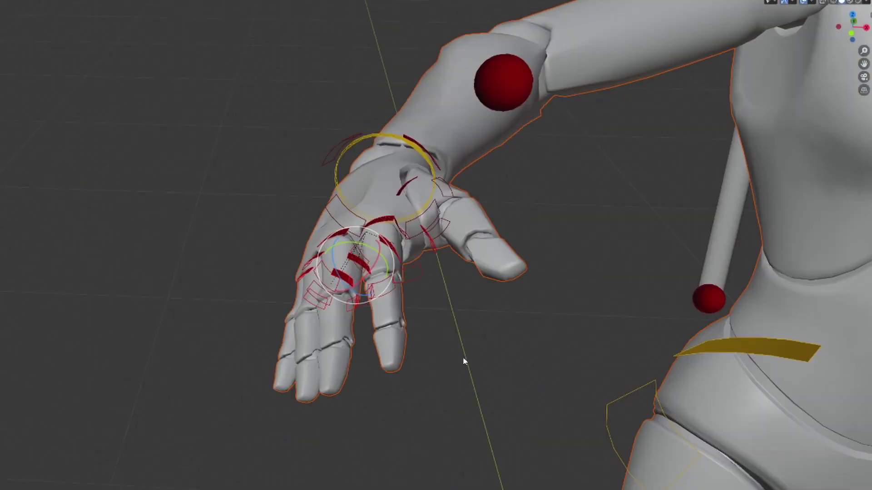
{"action": "left_click_drag", "start_coordinate": [336, 264], "coordinate": [356, 120]}
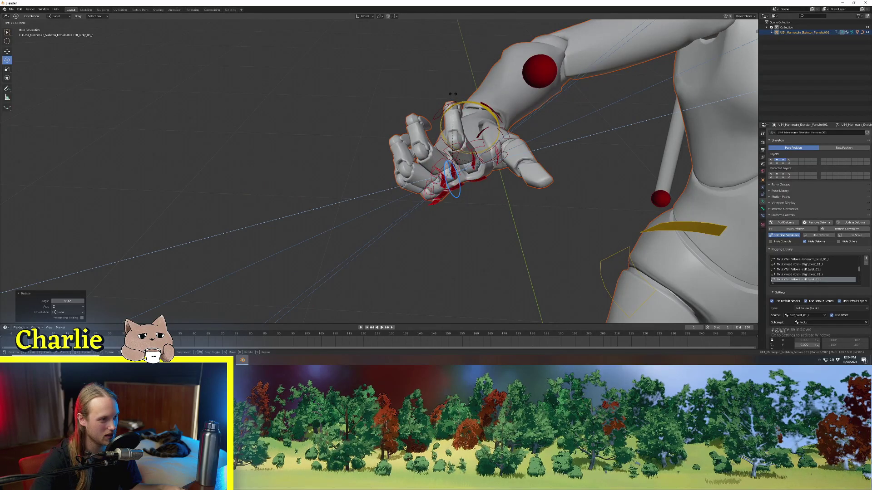
{"action": "left_click_drag", "start_coordinate": [453, 94], "coordinate": [461, 95]}
{"action": "middle_click_drag", "start_coordinate": [460, 95], "coordinate": [298, 178]}
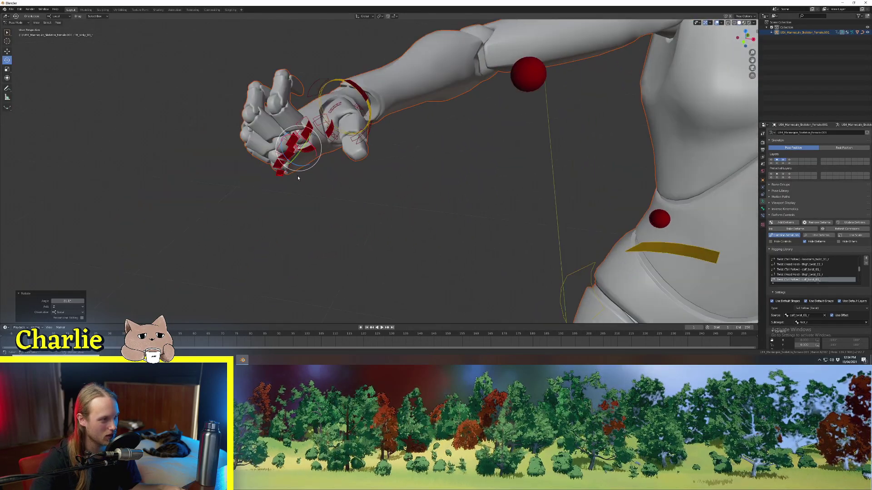
{"action": "left_click_drag", "start_coordinate": [282, 147], "coordinate": [284, 231]}
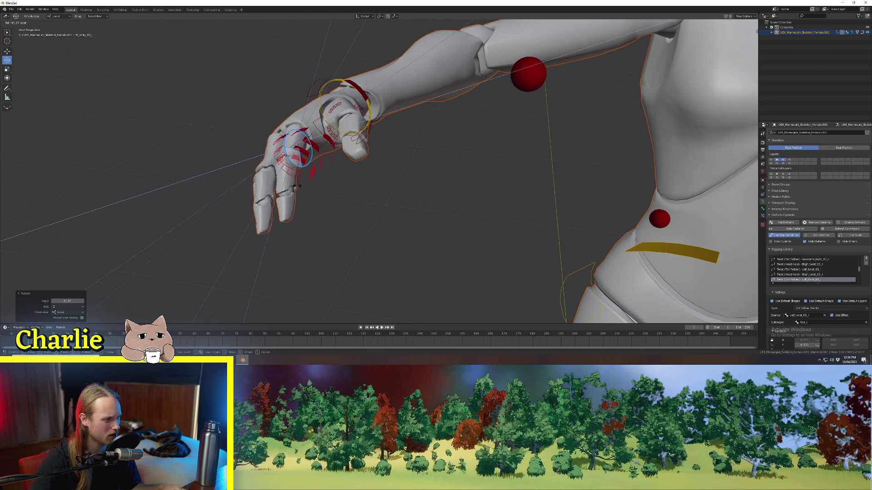
{"action": "middle_click_drag", "start_coordinate": [283, 232], "coordinate": [319, 191]}
Rotate the finger control slightly sideways to tilt the right-hand fingers in the plane of the palm.
{"action": "scroll", "coordinate": [485, 177], "scroll_direction": "down", "scroll_amount": 2}
{"action": "middle_click_drag", "start_coordinate": [486, 176], "coordinate": [405, 183]}
{"action": "scroll", "coordinate": [405, 182], "scroll_direction": "up", "scroll_amount": 1}
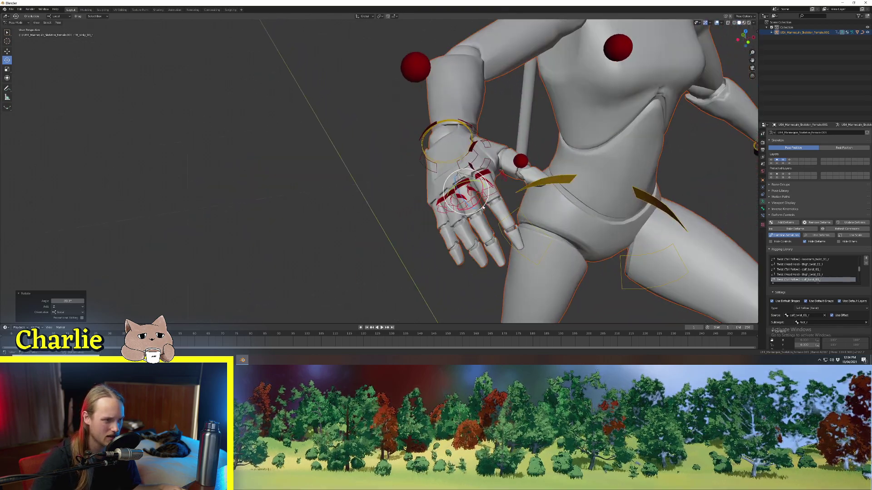
{"action": "mouse_move", "coordinate": [478, 202]}
{"action": "left_mouse_down"}
{"action": "mouse_move", "coordinate": [490, 196]}
{"action": "mouse_move", "coordinate": [479, 194]}
{"action": "left_mouse_up"}
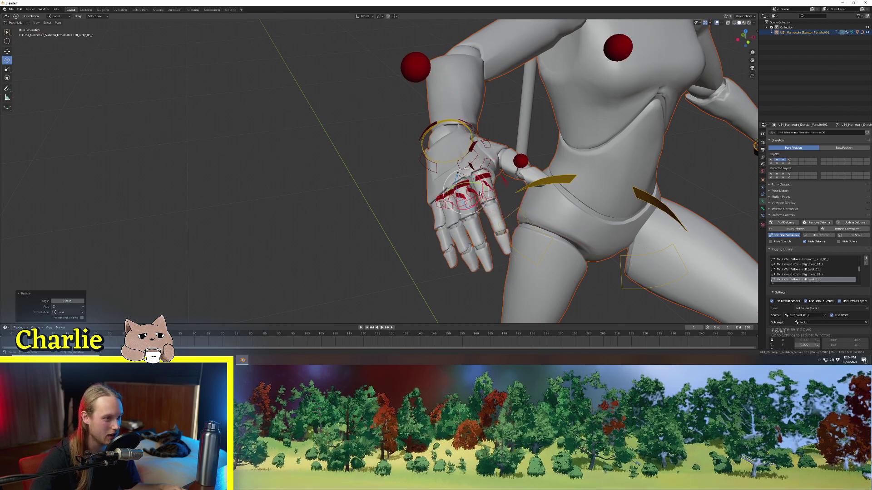
Move the right wrist's ring control in Global orientation, bringing the hand up toward the torso so that the elbow bends.
{"action": "left_click", "coordinate": [427, 129]}
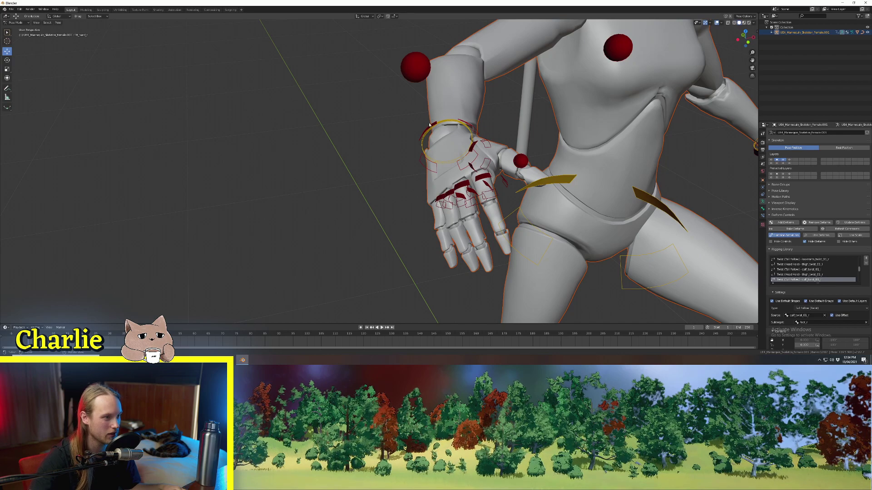
{"action": "mouse_move", "coordinate": [341, 191]}
{"action": "middle_mouse_down"}
{"action": "mouse_move", "coordinate": [323, 184]}
{"action": "mouse_move", "coordinate": [351, 195]}
{"action": "middle_mouse_up"}
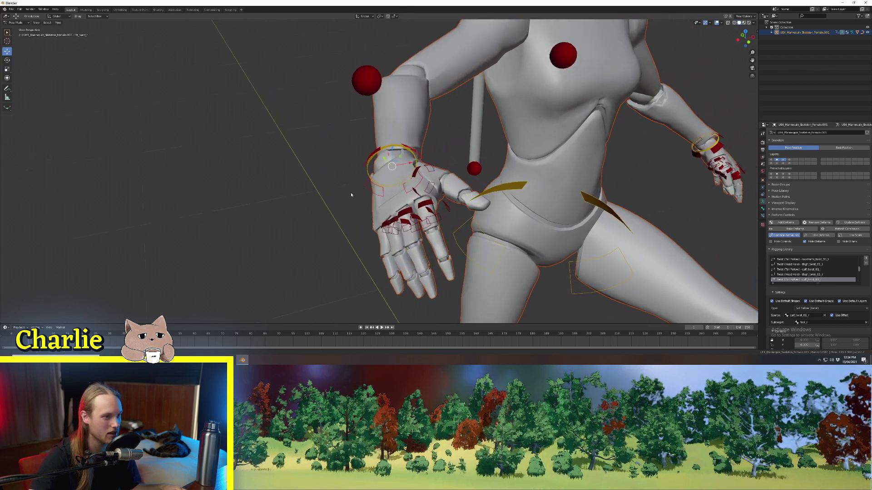
{"action": "mouse_move", "coordinate": [401, 156]}
{"action": "left_mouse_down"}
{"action": "mouse_move", "coordinate": [423, 136]}
{"action": "mouse_move", "coordinate": [397, 153]}
{"action": "left_mouse_up"}
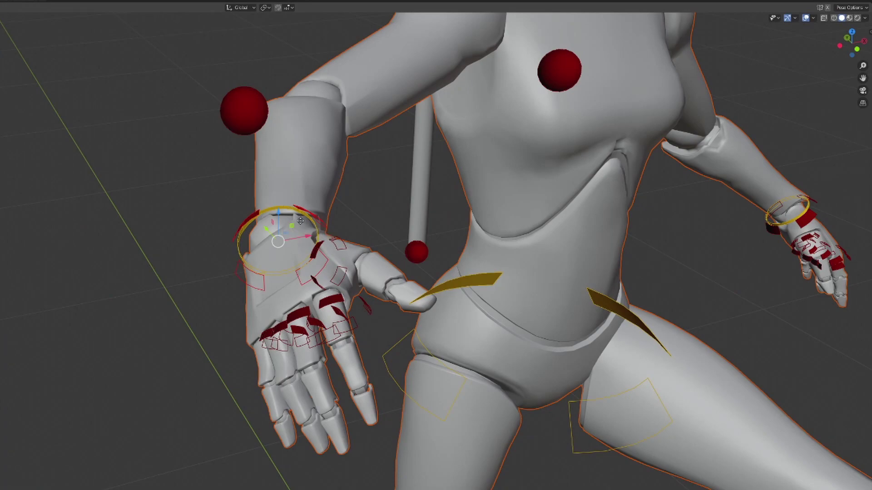
{"action": "left_click_drag", "start_coordinate": [300, 221], "coordinate": [450, 131]}
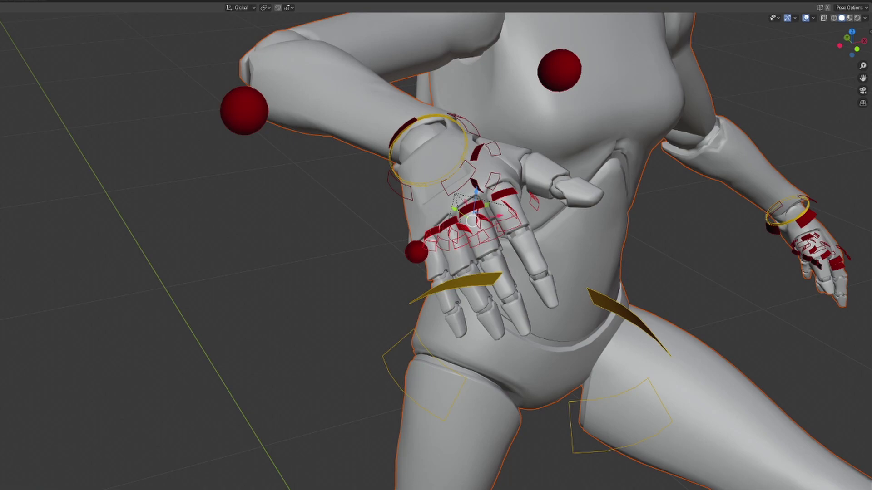
Rotate the right hand's finger control sideways until the fingers hang straight down from the palm.
{"action": "key", "text": "r"}
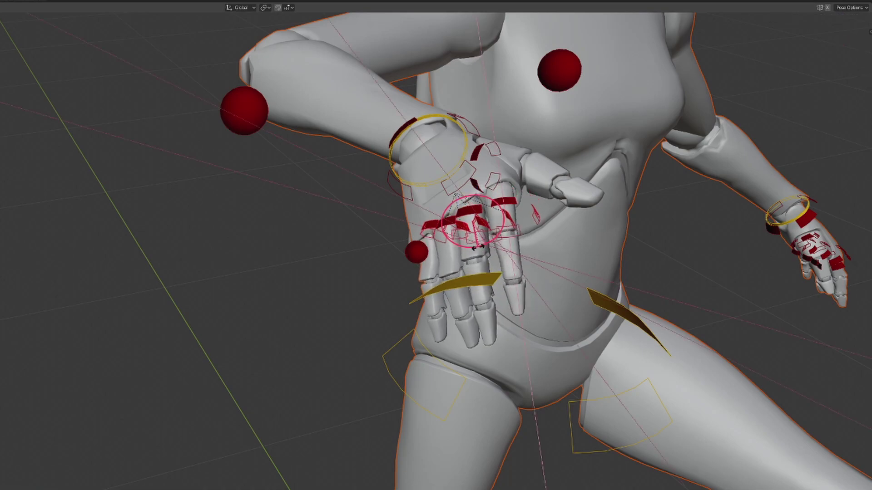
{"action": "left_click", "coordinate": [476, 247]}
{"action": "left_click", "coordinate": [338, 271]}
{"action": "middle_click_drag", "start_coordinate": [318, 268], "coordinate": [330, 287]}
{"action": "middle_click_drag", "start_coordinate": [612, 357], "coordinate": [318, 354]}
{"action": "scroll", "coordinate": [239, 335], "scroll_direction": "down", "scroll_amount": 2}
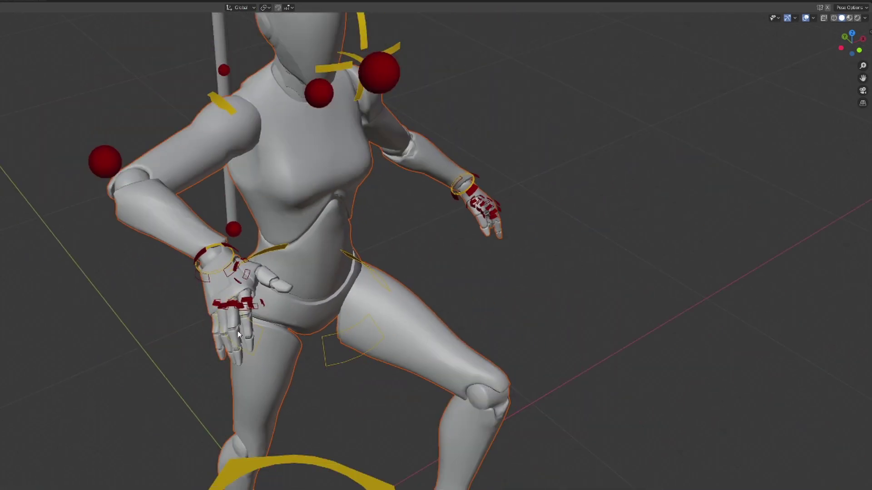
{"action": "scroll", "coordinate": [336, 279], "scroll_direction": "down", "scroll_amount": 4}
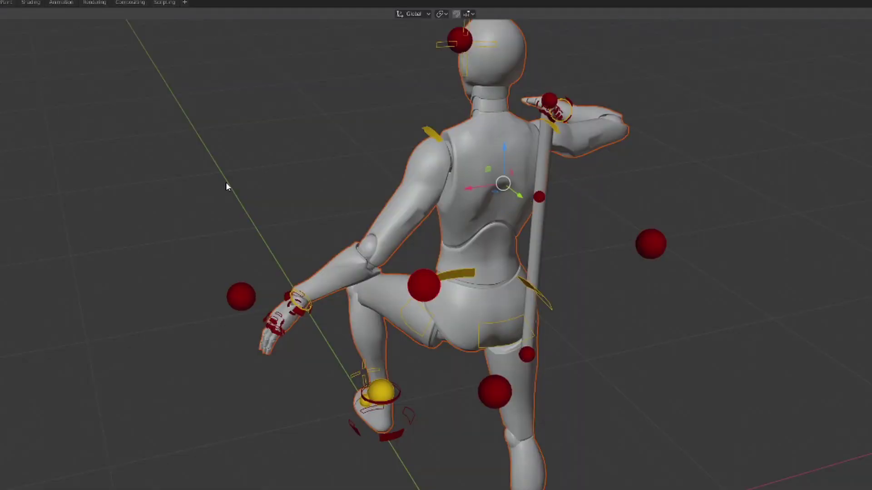
Move the pelvis control at the base of the spine rod within the XZ plane to shift the hips sideways.
{"action": "middle_click_drag", "start_coordinate": [227, 186], "coordinate": [520, 253]}
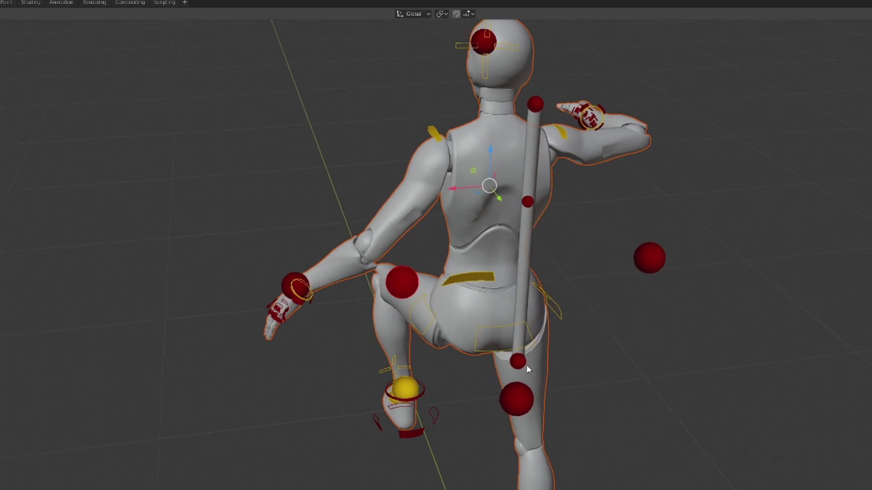
{"action": "middle_click_drag", "start_coordinate": [421, 357], "coordinate": [475, 348]}
{"action": "middle_click_drag", "start_coordinate": [511, 289], "coordinate": [411, 339], "text": "shift"}
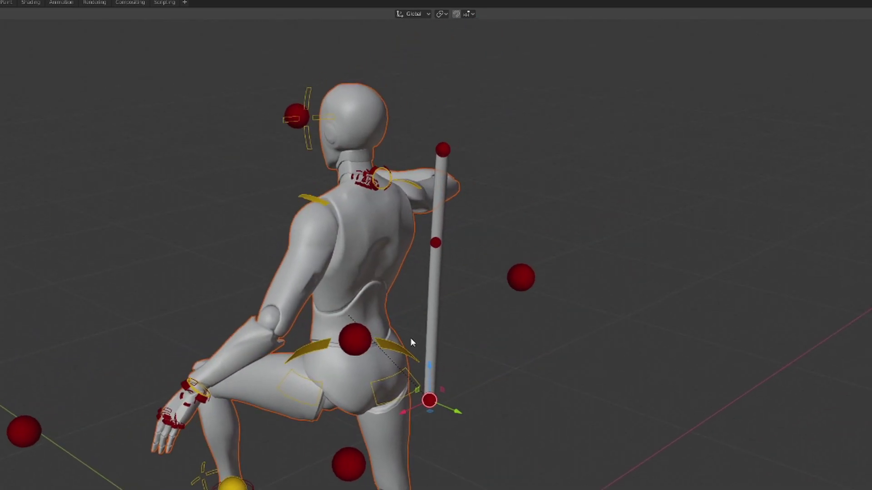
{"action": "middle_click_drag", "start_coordinate": [448, 161], "coordinate": [453, 234]}
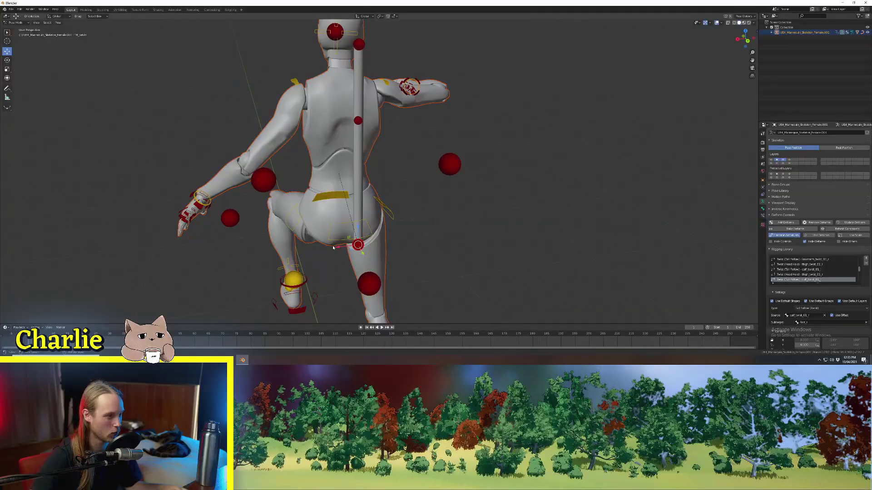
{"action": "middle_click_drag", "start_coordinate": [332, 245], "coordinate": [388, 177]}
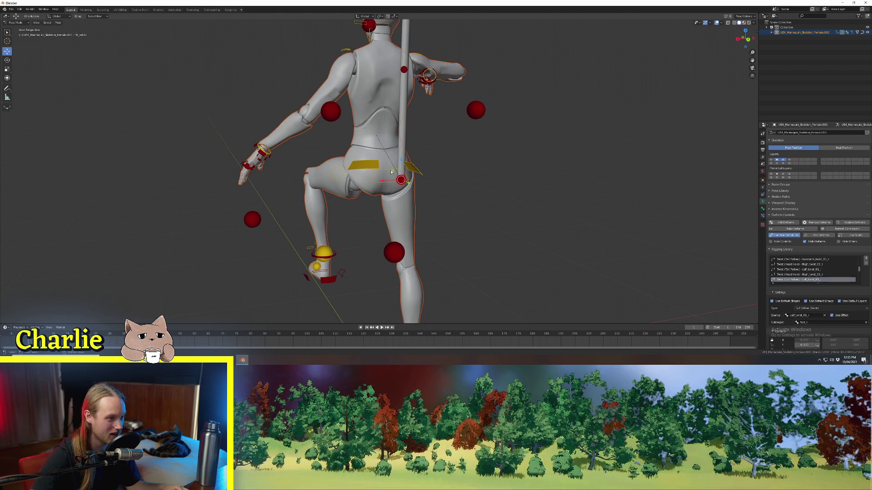
{"action": "key", "text": "g"}
{"action": "key", "text": "shift+y"}
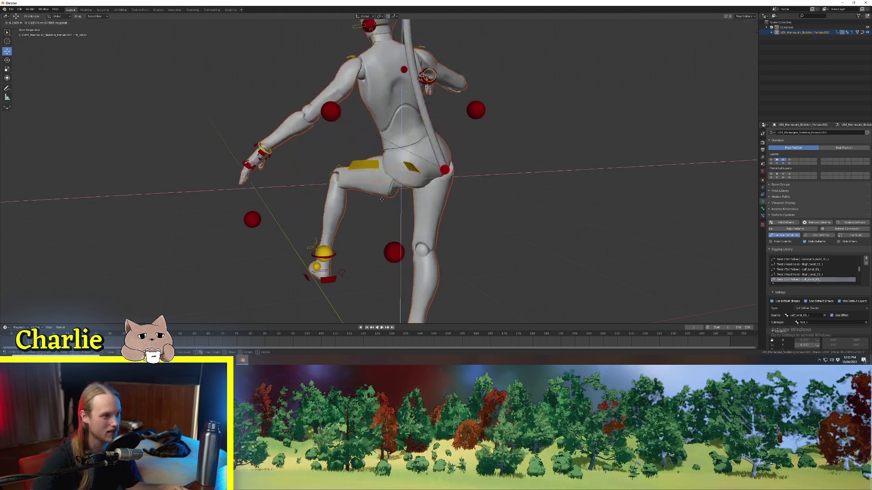
{"action": "left_click", "coordinate": [400, 175]}
Move the pelvis control within the YZ plane to shift the hips forward or backward and bend the spine rod.
{"action": "mouse_move", "coordinate": [400, 175]}
{"action": "middle_mouse_down"}
{"action": "mouse_move", "coordinate": [333, 194]}
{"action": "mouse_move", "coordinate": [407, 186]}
{"action": "middle_mouse_up"}
{"action": "scroll", "coordinate": [363, 186], "scroll_direction": "down", "scroll_amount": 2}
{"action": "key", "text": "g"}
{"action": "key", "text": "shift+x"}
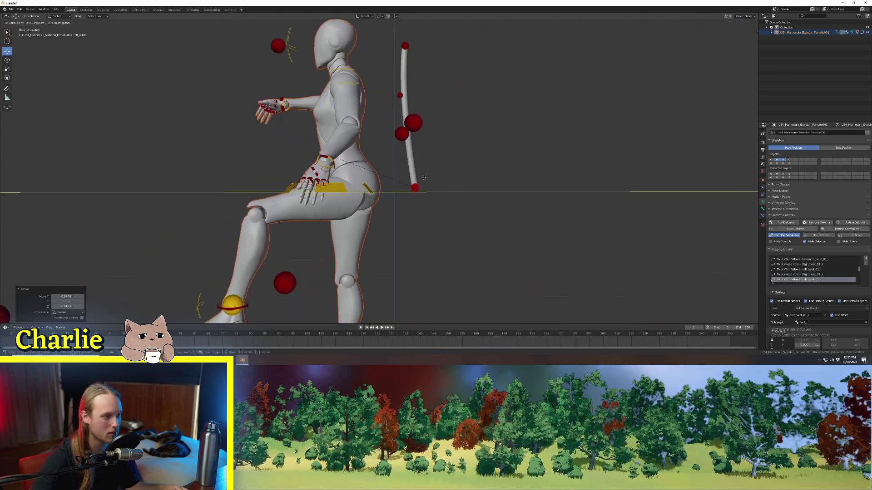
{"action": "scroll", "coordinate": [399, 203], "scroll_direction": "down", "scroll_amount": 3}
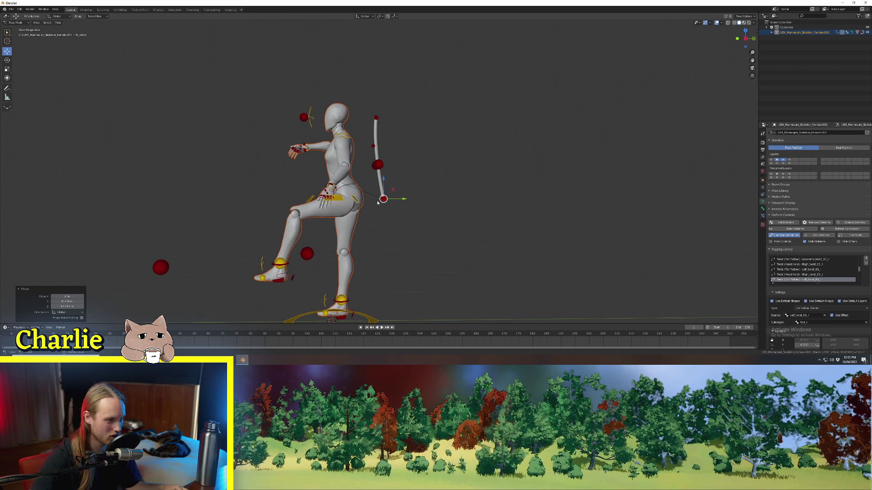
{"action": "middle_click_drag", "start_coordinate": [333, 209], "coordinate": [382, 156]}
{"action": "scroll", "coordinate": [361, 182], "scroll_direction": "up", "scroll_amount": 4}
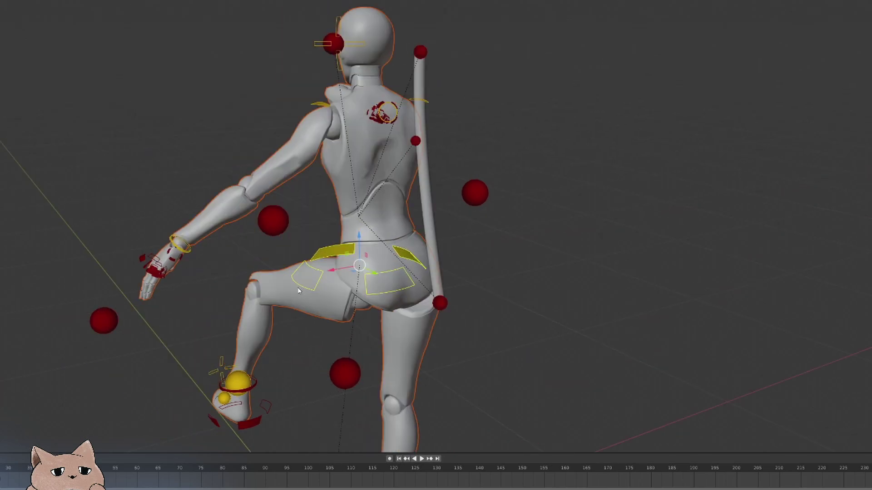
Move the top control of the spine rod forward and down in side view to lean the upper body over.
{"action": "middle_click_drag", "start_coordinate": [398, 318], "coordinate": [451, 294]}
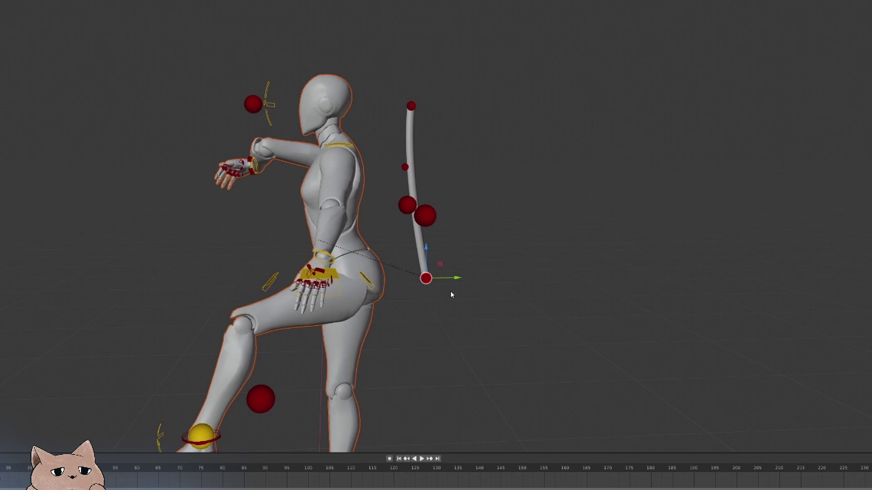
{"action": "key", "text": "g"}
{"action": "key", "text": "y"}
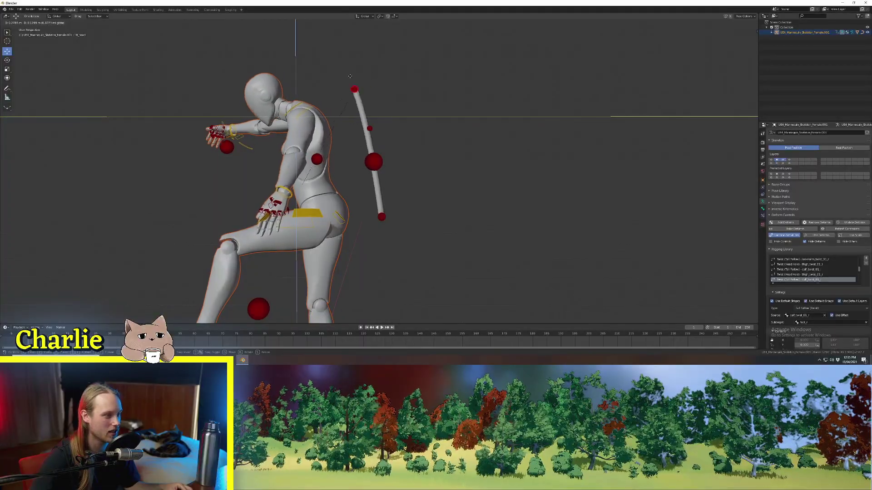
{"action": "left_click", "coordinate": [351, 103]}
Shift the pelvis control forward and pull the middle spine control backward to round the mannequin's back.
{"action": "left_click_drag", "start_coordinate": [389, 209], "coordinate": [375, 212]}
{"action": "left_click_drag", "start_coordinate": [379, 122], "coordinate": [384, 105]}
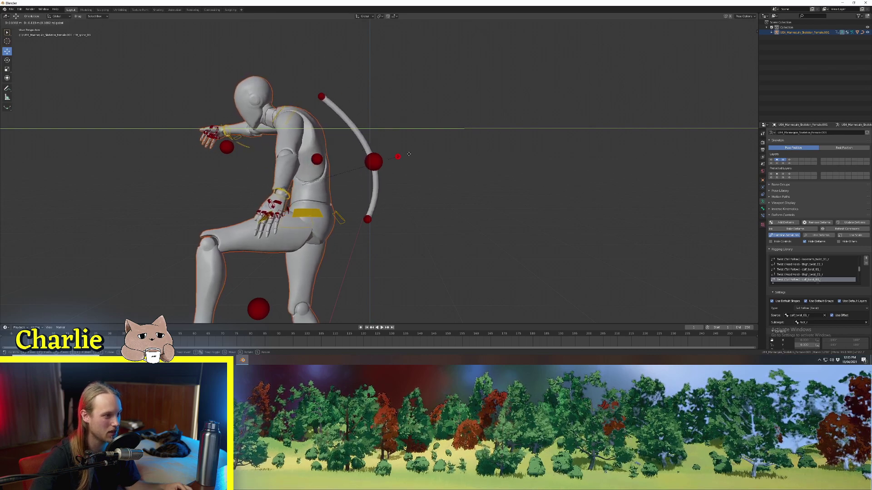
{"action": "left_click", "coordinate": [369, 131]}
Move the top spine control within the XZ plane to lean the upper body sideways.
{"action": "middle_click_drag", "start_coordinate": [406, 140], "coordinate": [352, 159]}
{"action": "left_click", "coordinate": [403, 86]}
{"action": "key", "text": "g"}
{"action": "key", "text": "shift+y"}
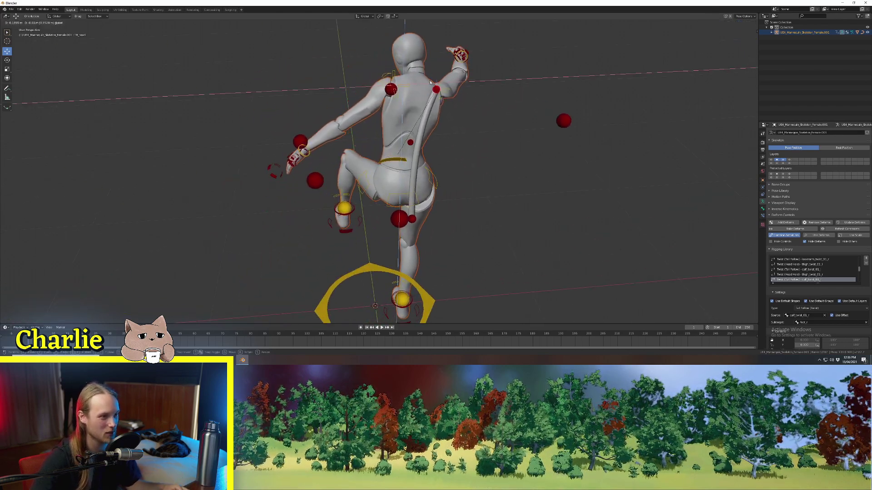
{"action": "left_click", "coordinate": [433, 74]}
Select the ring-shaped root control on the floor and move the whole mannequin along the Y axis.
{"action": "left_click", "coordinate": [329, 250]}
{"action": "middle_click_drag", "start_coordinate": [248, 220], "coordinate": [396, 218]}
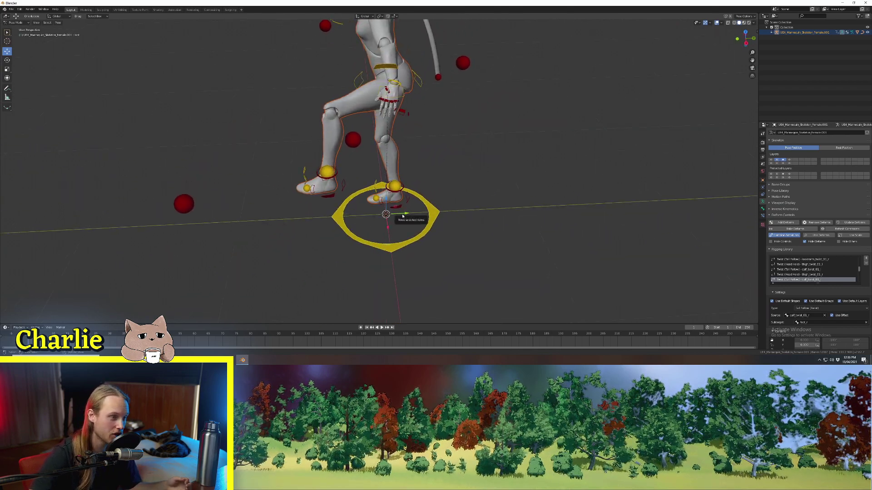
{"action": "mouse_move", "coordinate": [402, 215]}
{"action": "left_mouse_down"}
{"action": "mouse_move", "coordinate": [370, 216]}
{"action": "mouse_move", "coordinate": [401, 214]}
{"action": "left_mouse_up"}
{"action": "scroll", "coordinate": [400, 215], "scroll_direction": "down", "scroll_amount": 2}
{"action": "middle_click_drag", "start_coordinate": [400, 214], "coordinate": [403, 209]}
{"action": "left_click_drag", "start_coordinate": [403, 210], "coordinate": [402, 210]}
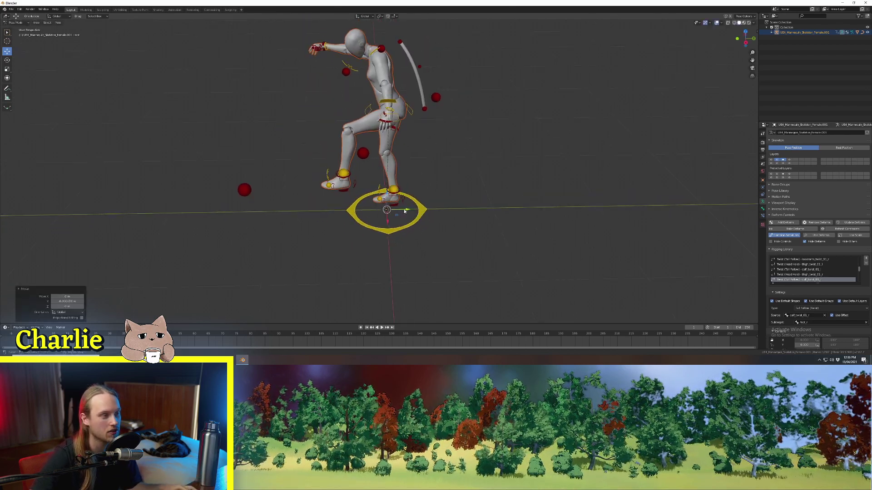
{"action": "middle_click_drag", "start_coordinate": [404, 211], "coordinate": [386, 234], "text": "shift"}
{"action": "scroll", "coordinate": [389, 241], "scroll_direction": "down", "scroll_amount": 1}
{"action": "scroll", "coordinate": [389, 241], "scroll_direction": "up", "scroll_amount": 2}
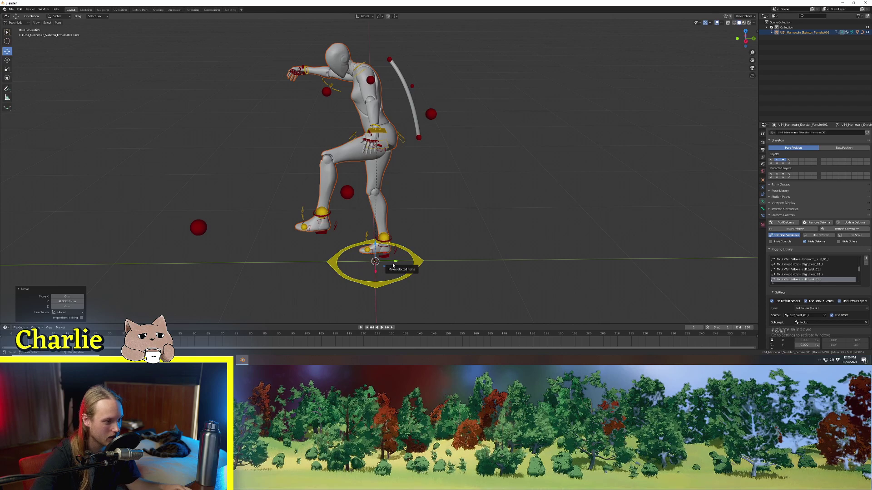
Move the raised foot's control forward and down to plant that foot on the floor ahead of the body.
{"action": "middle_click_drag", "start_coordinate": [393, 262], "coordinate": [356, 246]}
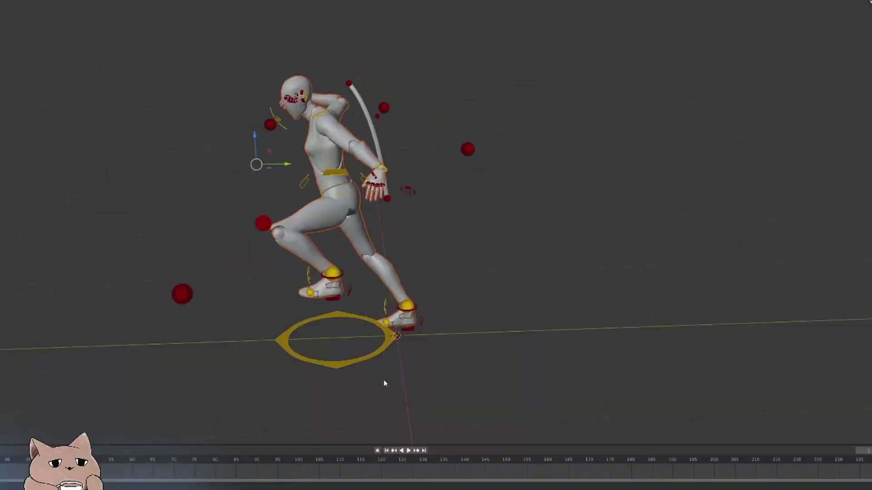
{"action": "left_click", "coordinate": [389, 290]}
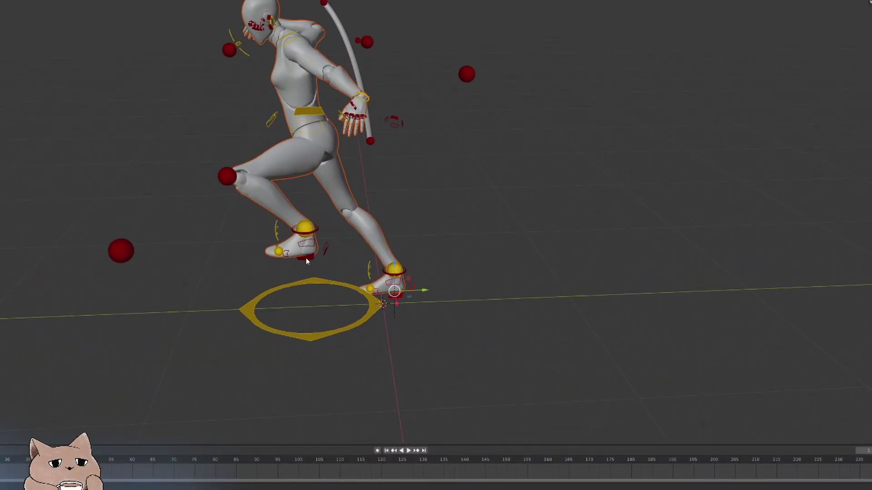
{"action": "key", "text": "g"}
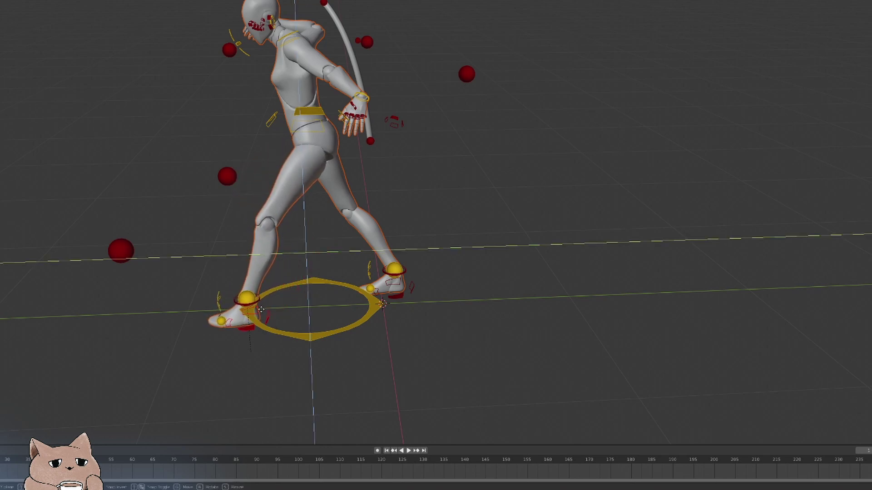
Move the ring-shaped root control farther forward along the Y axis to carry the body past the rear foot.
{"action": "scroll", "coordinate": [287, 295], "scroll_direction": "down", "scroll_amount": 2}
{"action": "middle_click_drag", "start_coordinate": [287, 295], "coordinate": [397, 278]}
{"action": "left_click_drag", "start_coordinate": [398, 280], "coordinate": [276, 283]}
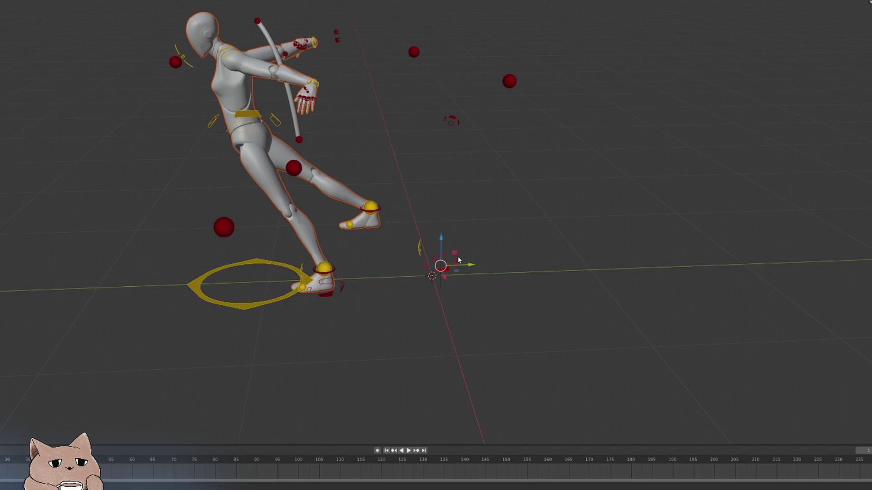
Step the trailing right foot ahead of the other foot and move its red knee target forward along the Y axis.
{"action": "key", "text": "g"}
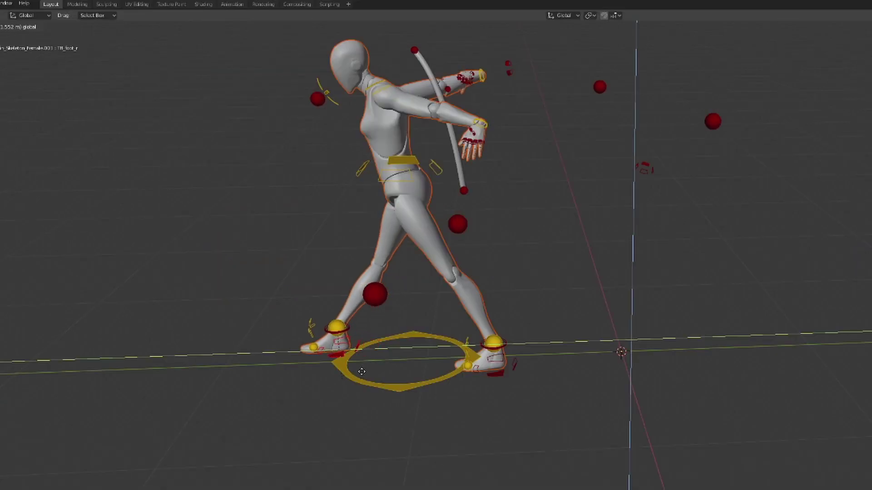
{"action": "left_click", "coordinate": [361, 372]}
{"action": "left_click", "coordinate": [468, 223]}
{"action": "left_click_drag", "start_coordinate": [474, 160], "coordinate": [377, 166]}
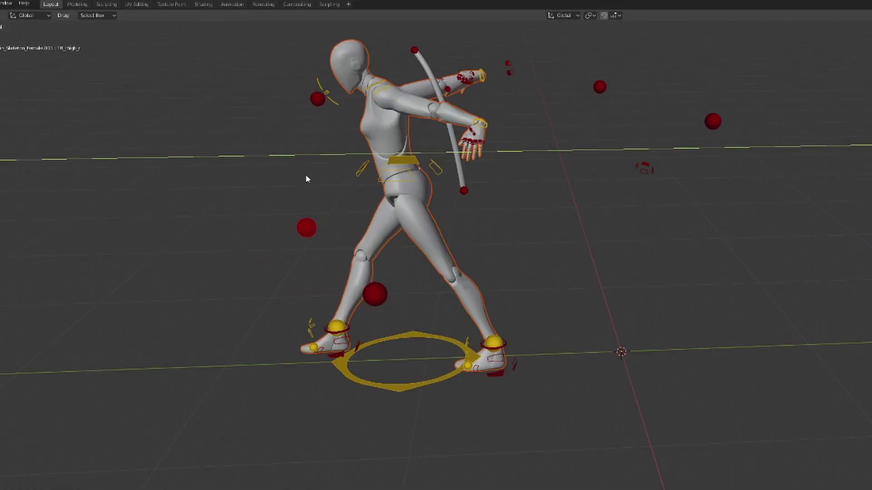
{"action": "middle_click_drag", "start_coordinate": [306, 179], "coordinate": [346, 228]}
{"action": "middle_click_drag", "start_coordinate": [445, 401], "coordinate": [444, 189]}
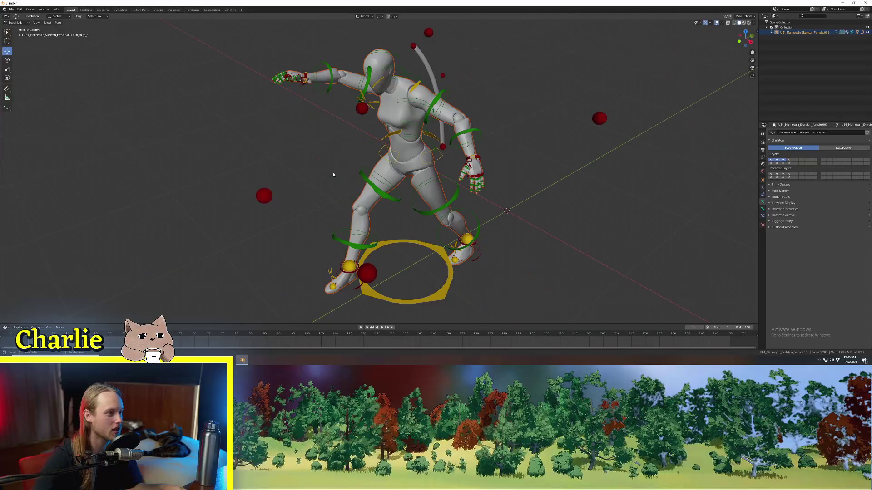
{"action": "middle_click_drag", "start_coordinate": [333, 174], "coordinate": [305, 139], "text": "shift"}
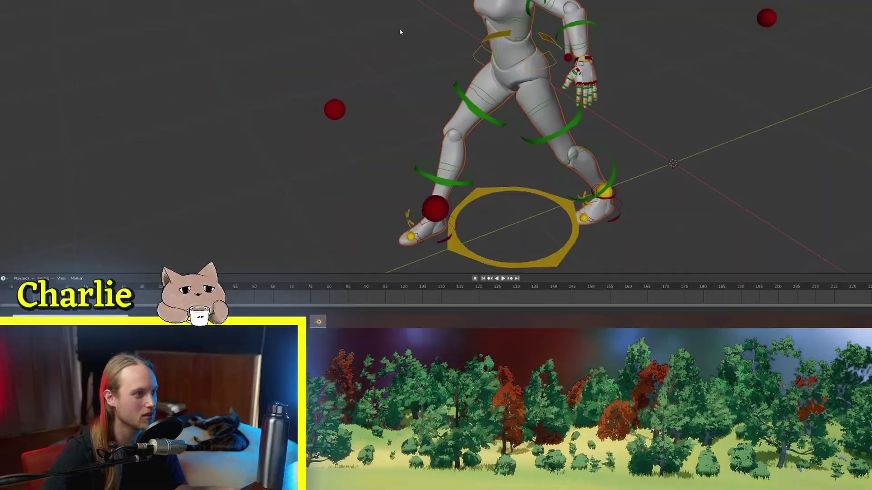
{"action": "middle_click_drag", "start_coordinate": [400, 32], "coordinate": [396, 42]}
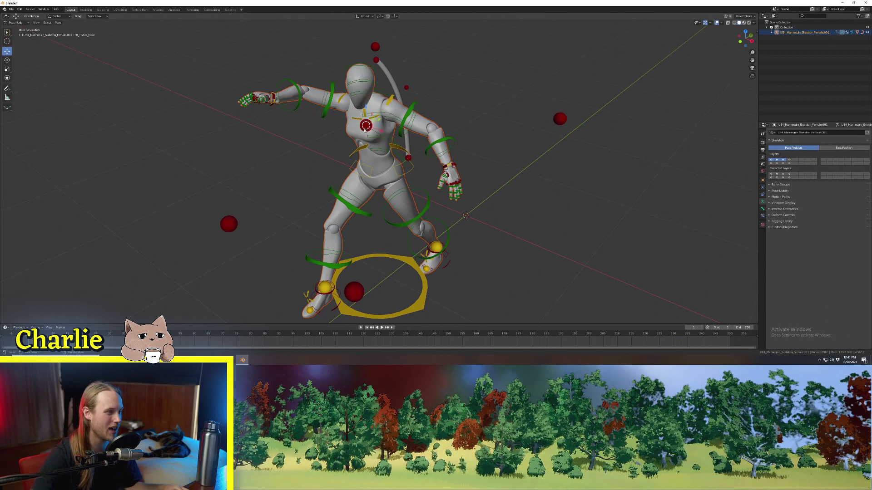
Move the red head target in front of the chest to turn the head, and adjust its position within the YZ plane.
{"action": "key", "text": "g"}
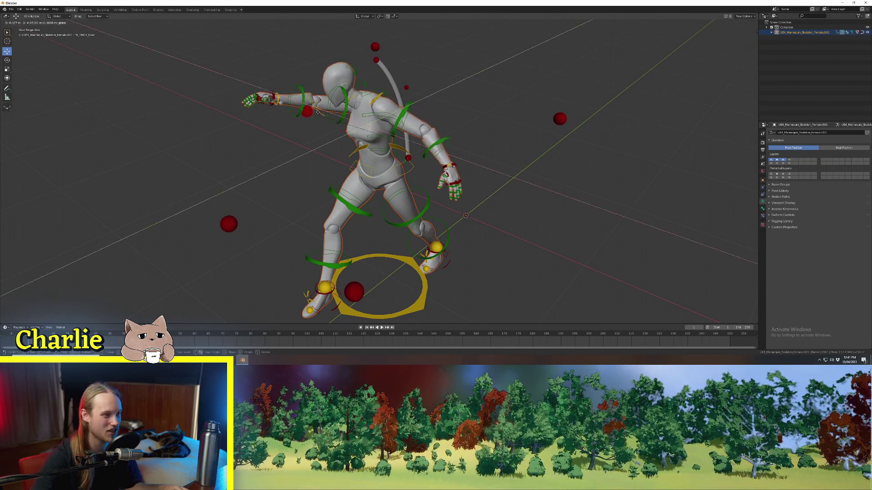
{"action": "left_click", "coordinate": [345, 126]}
{"action": "middle_click_drag", "start_coordinate": [345, 127], "coordinate": [343, 107]}
{"action": "key", "text": "g"}
{"action": "key", "text": "shift+x"}
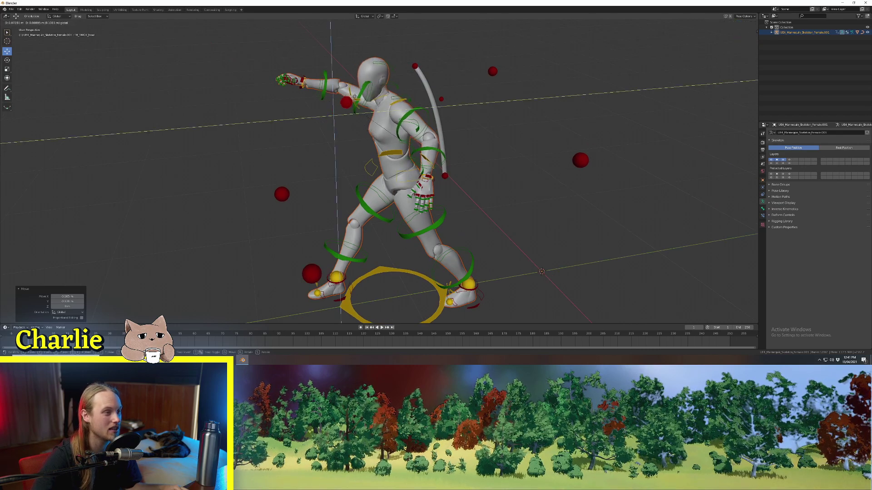